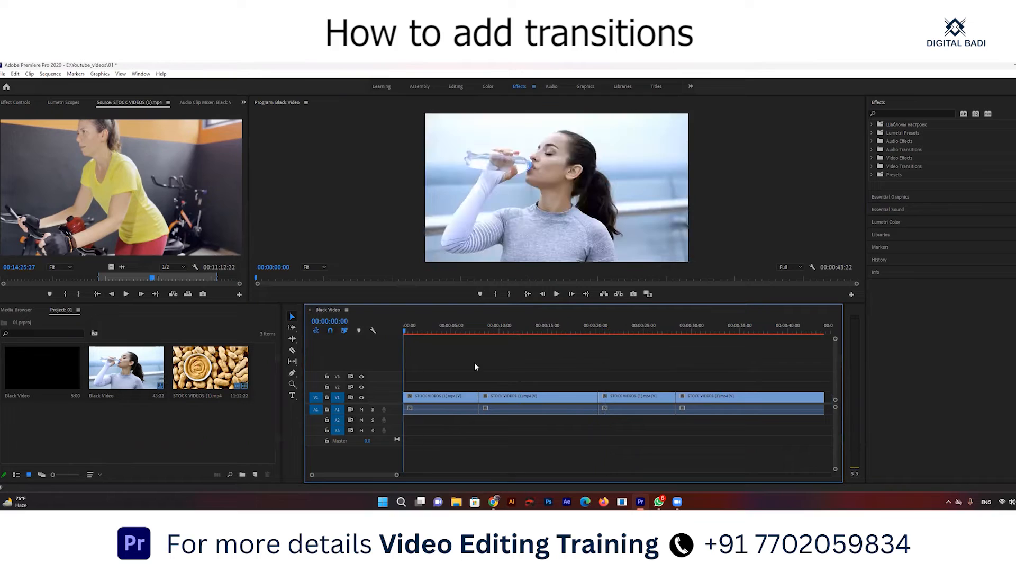
# Step: Switch the window layout to the Effects workspace
pyautogui.moveTo(524, 325); pyautogui.dragTo(421, 324)
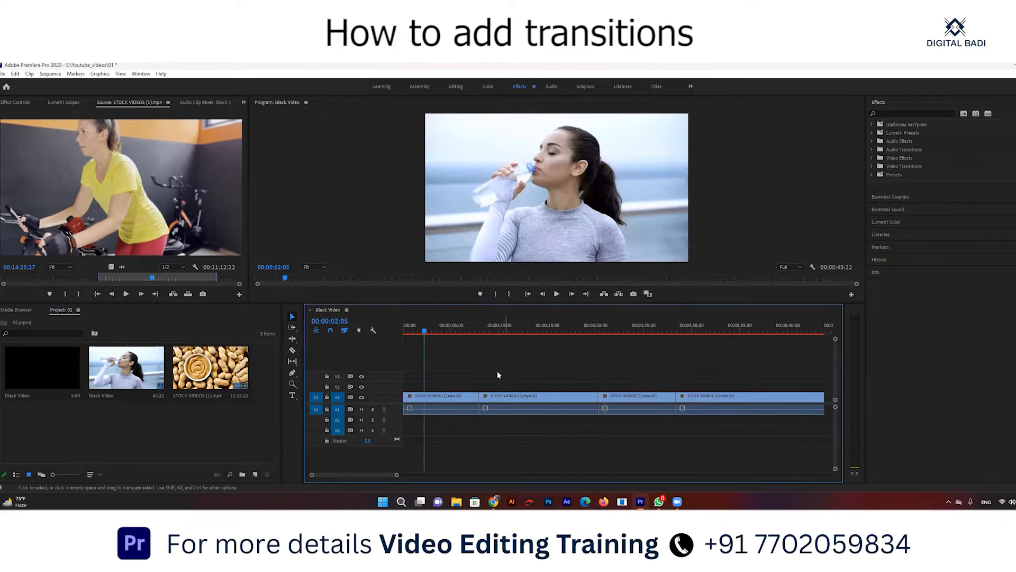
pyautogui.click(141, 74)
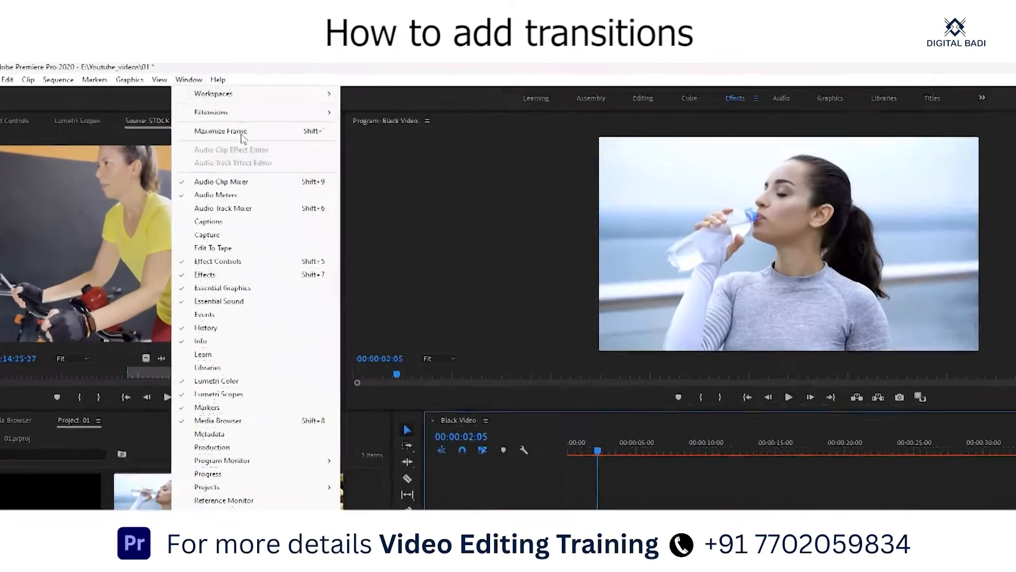
pyautogui.moveTo(184, 81)
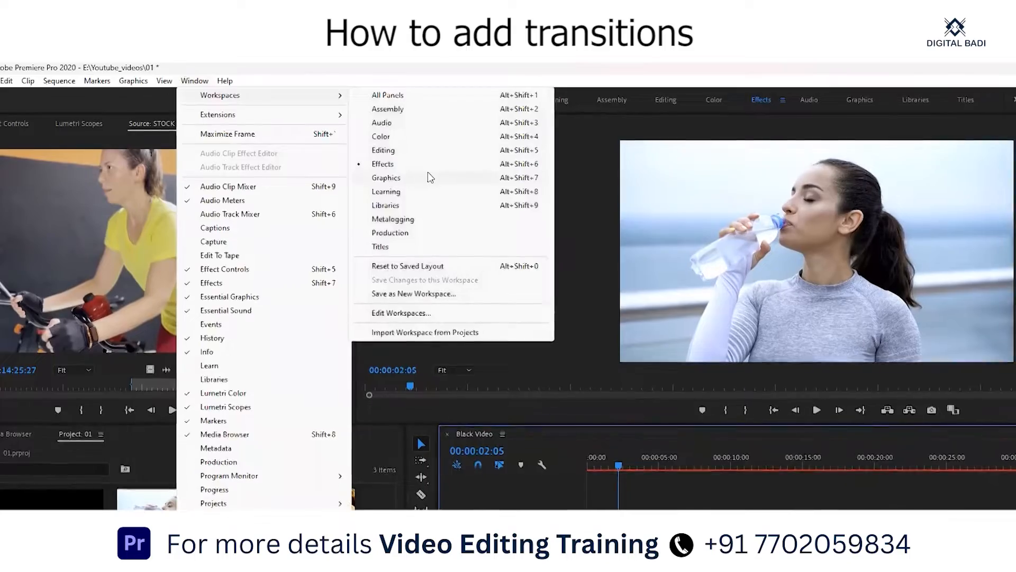
pyautogui.click(421, 168)
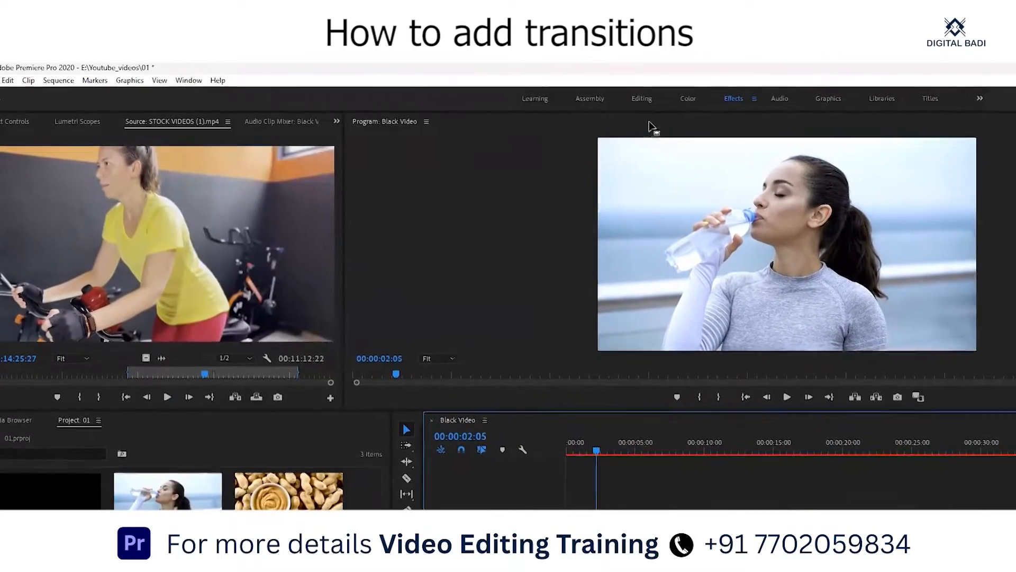
# Step: Reset the Effects workspace to its saved layout
pyautogui.click(185, 80)
pyautogui.moveTo(219, 94)
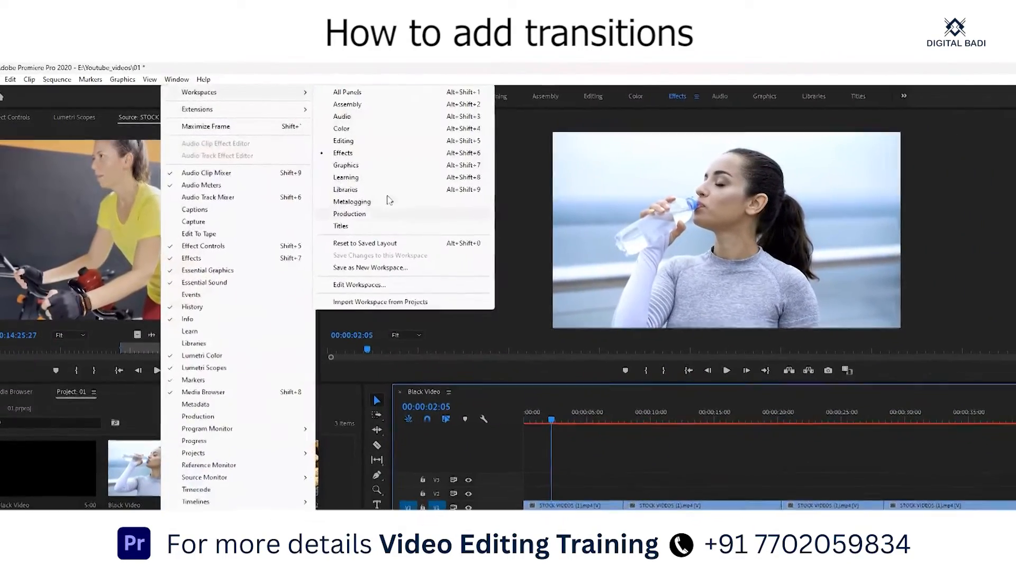
pyautogui.click(525, 75)
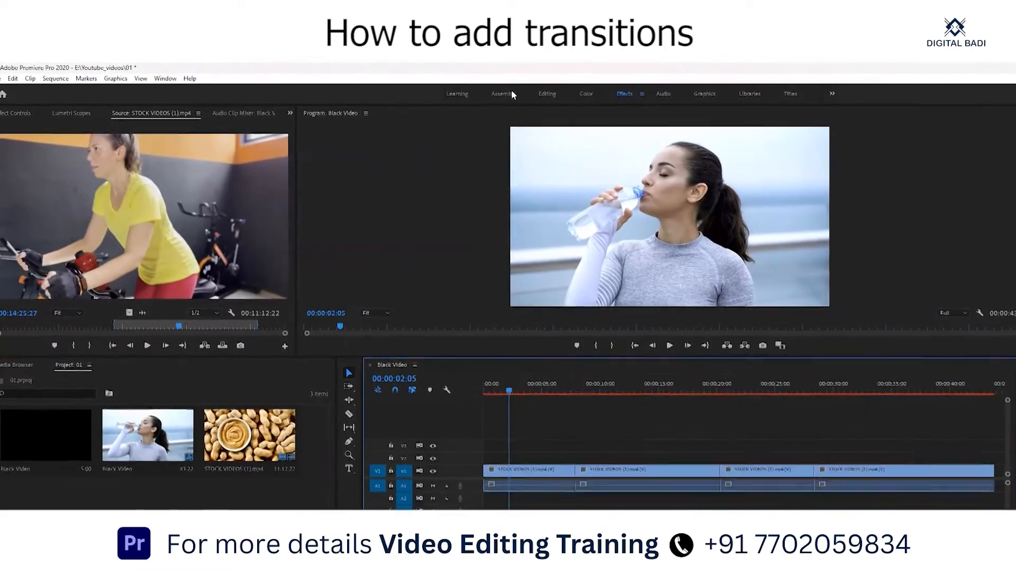
pyautogui.click(162, 78)
pyautogui.moveTo(222, 89)
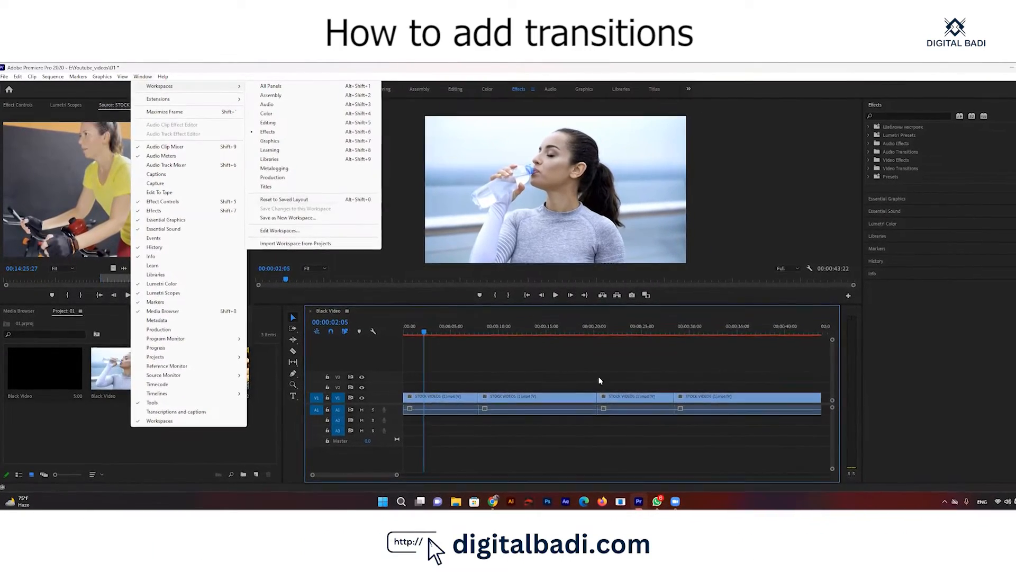
pyautogui.click(296, 201)
# Step: Collapse and reopen the Effects panel, and increase its height
pyautogui.moveTo(429, 330); pyautogui.dragTo(462, 330)
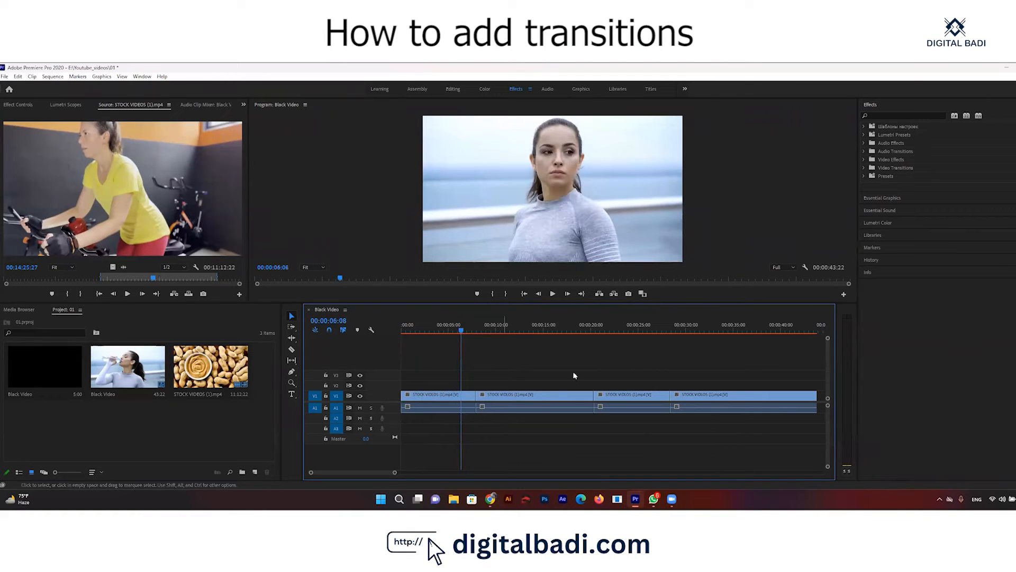
pyautogui.click(903, 107)
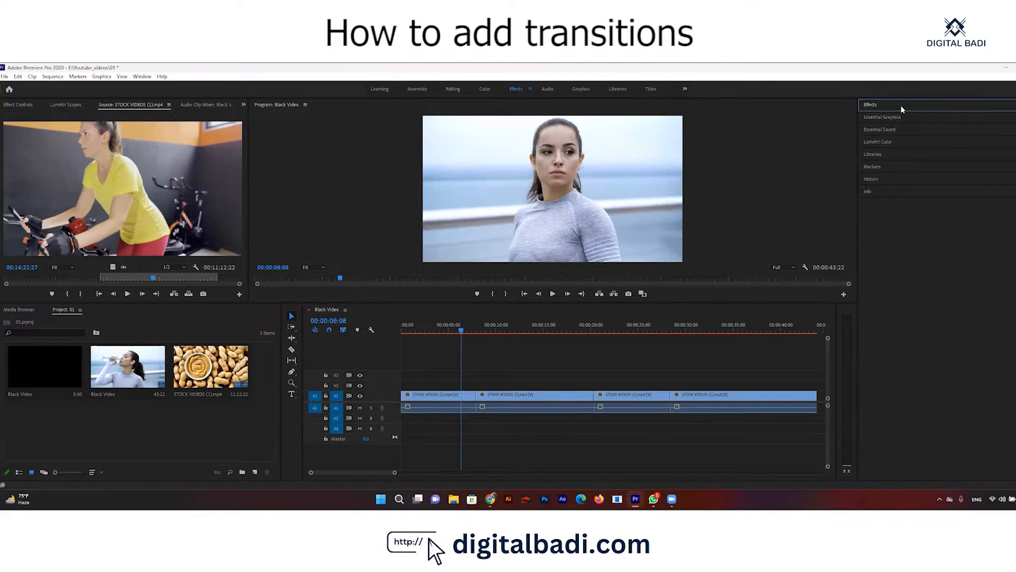
pyautogui.click(875, 107)
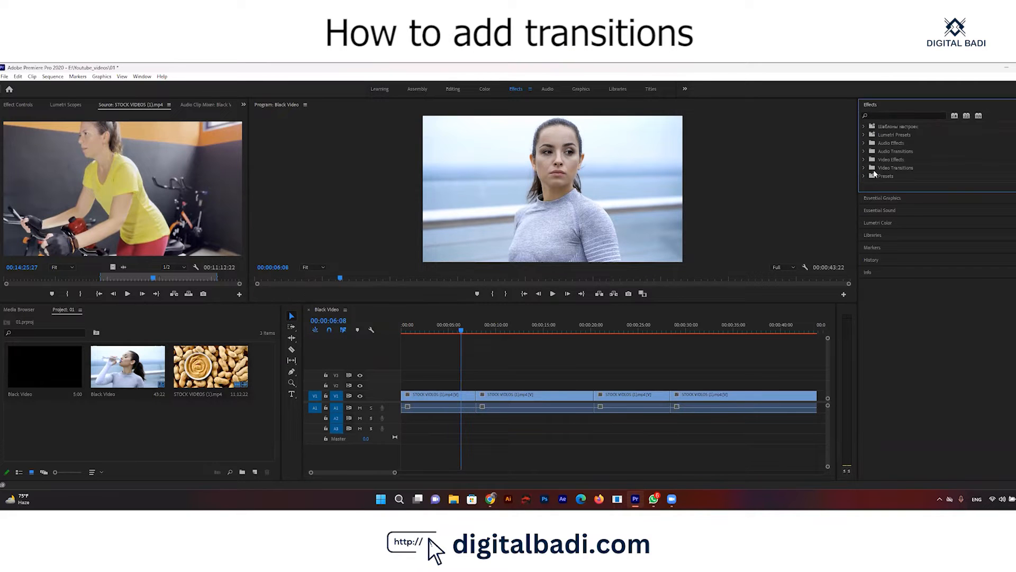
pyautogui.click(144, 78)
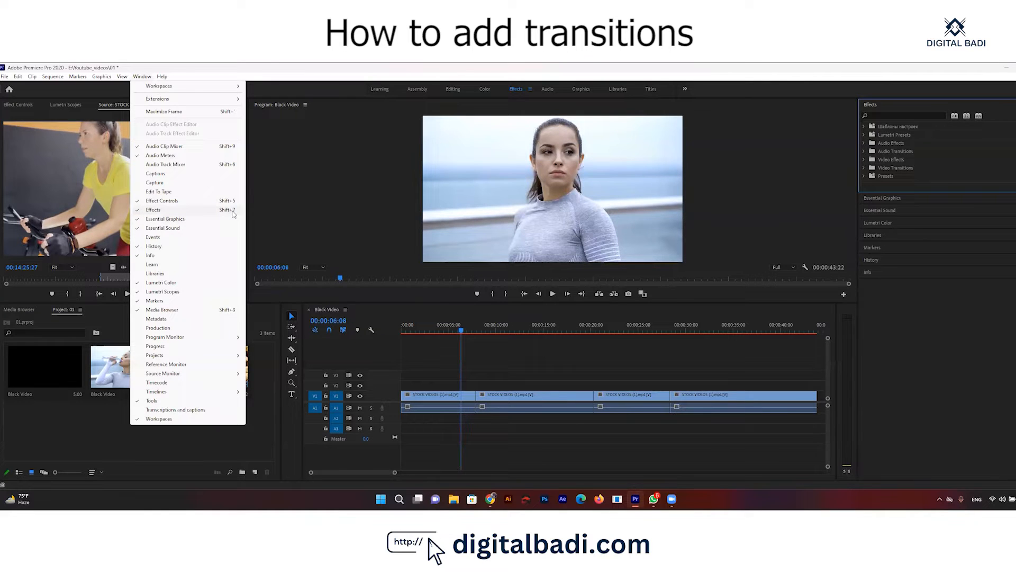
pyautogui.click(900, 185)
pyautogui.moveTo(908, 192); pyautogui.dragTo(900, 287)
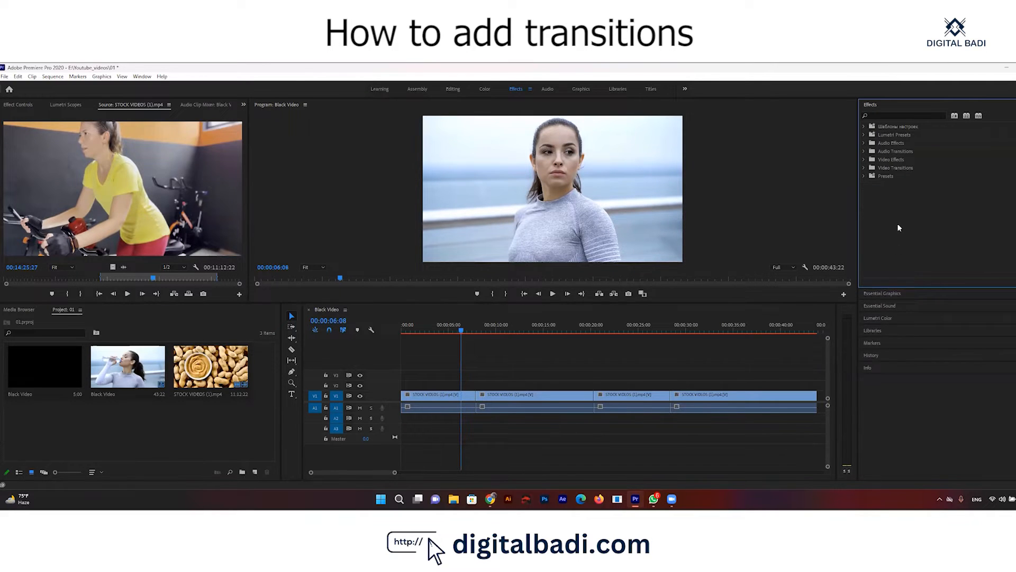
# Step: Look through the Presets, Video Transitions, Video Effects, Audio Transitions, Audio Effects and Lumetri Presets folders in the Effects panel
pyautogui.click(863, 177)
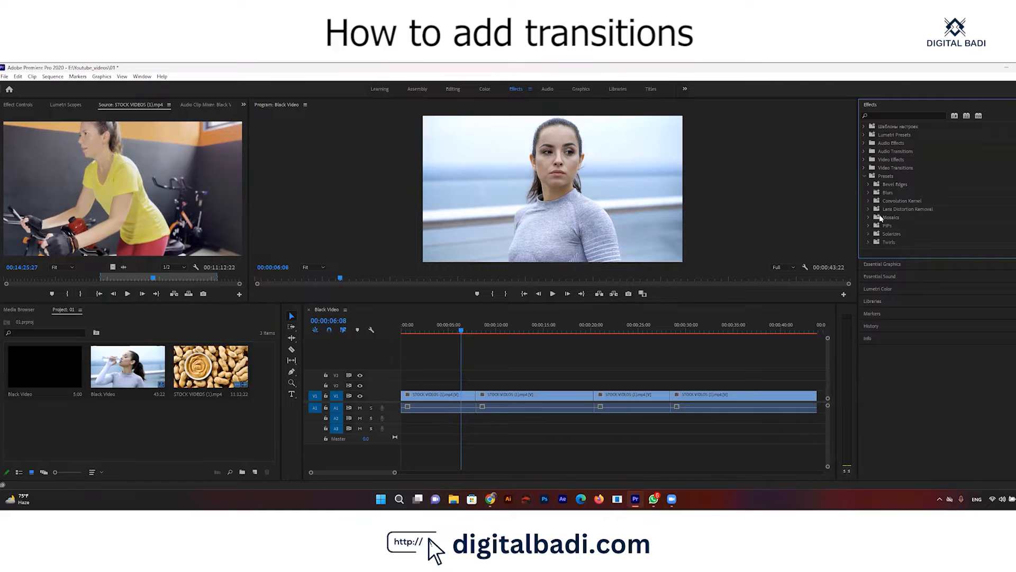
pyautogui.click(863, 177)
pyautogui.click(864, 168)
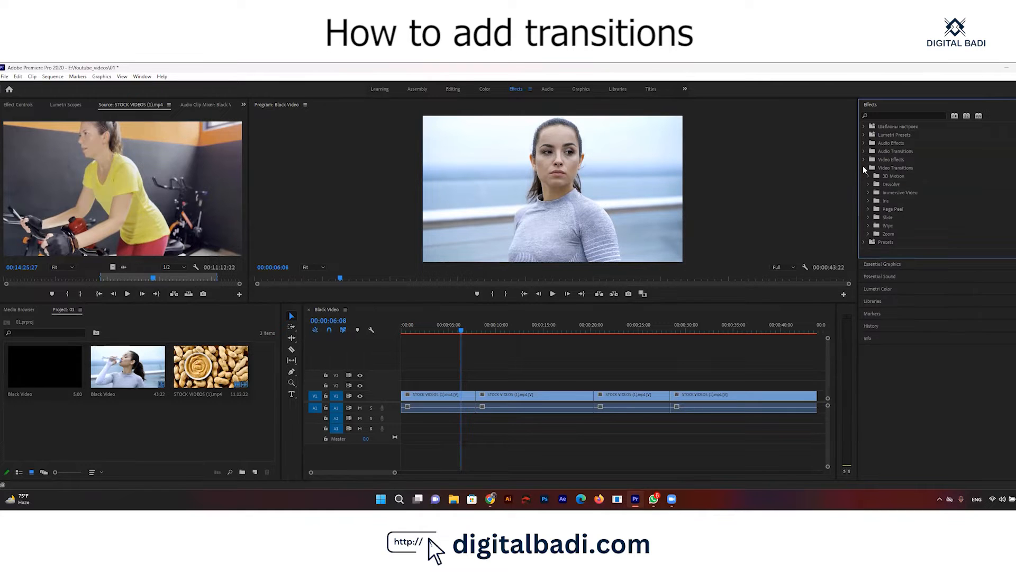
pyautogui.click(865, 168)
pyautogui.click(864, 159)
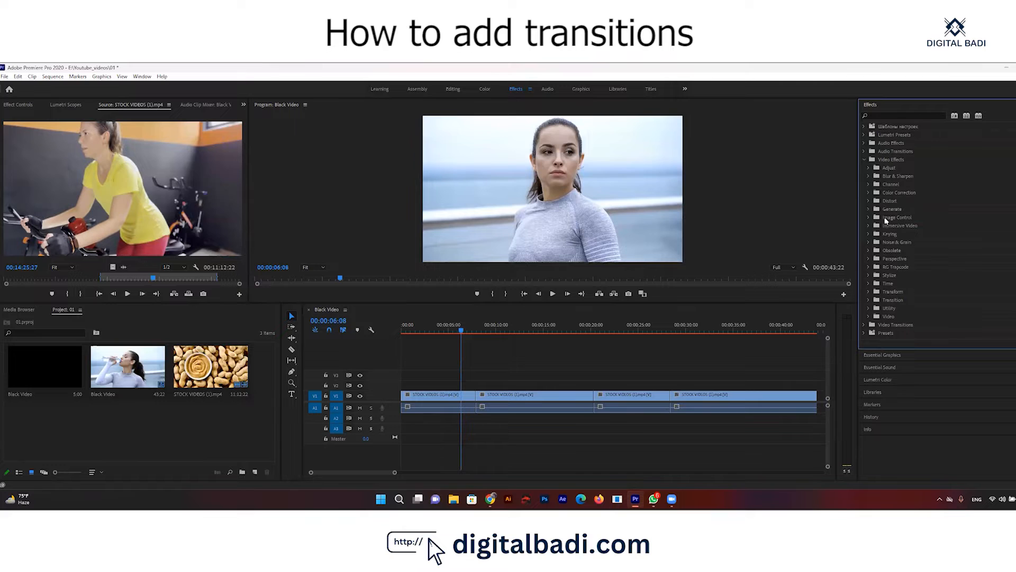
pyautogui.click(864, 160)
pyautogui.click(865, 151)
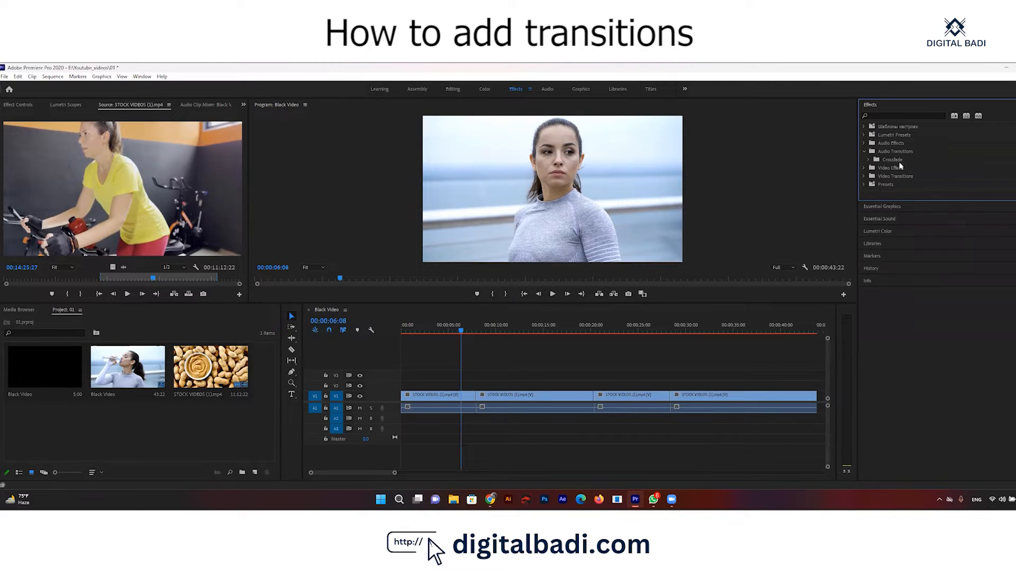
pyautogui.click(865, 151)
pyautogui.click(864, 143)
pyautogui.click(865, 143)
pyautogui.click(865, 135)
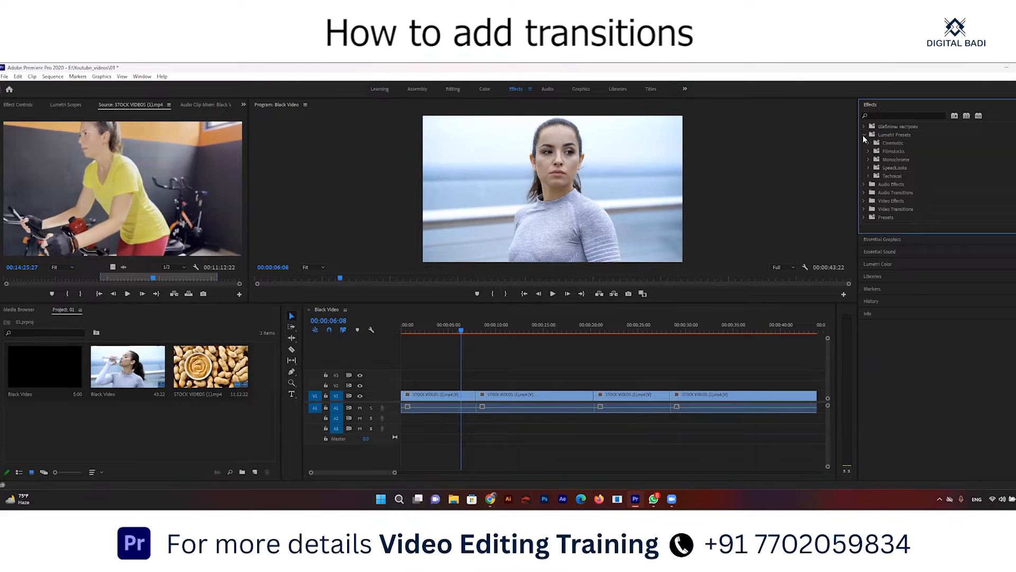
pyautogui.click(863, 135)
pyautogui.click(863, 126)
pyautogui.click(863, 126)
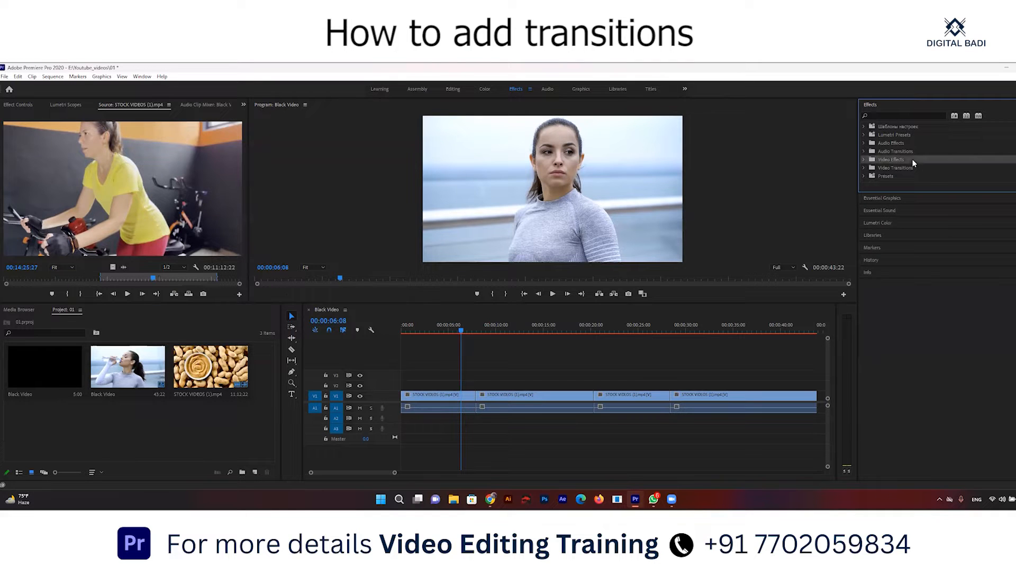
# Step: Check the Audio Transitions and Video Effects folders again, and expand the Video Transitions folder
pyautogui.click(864, 152)
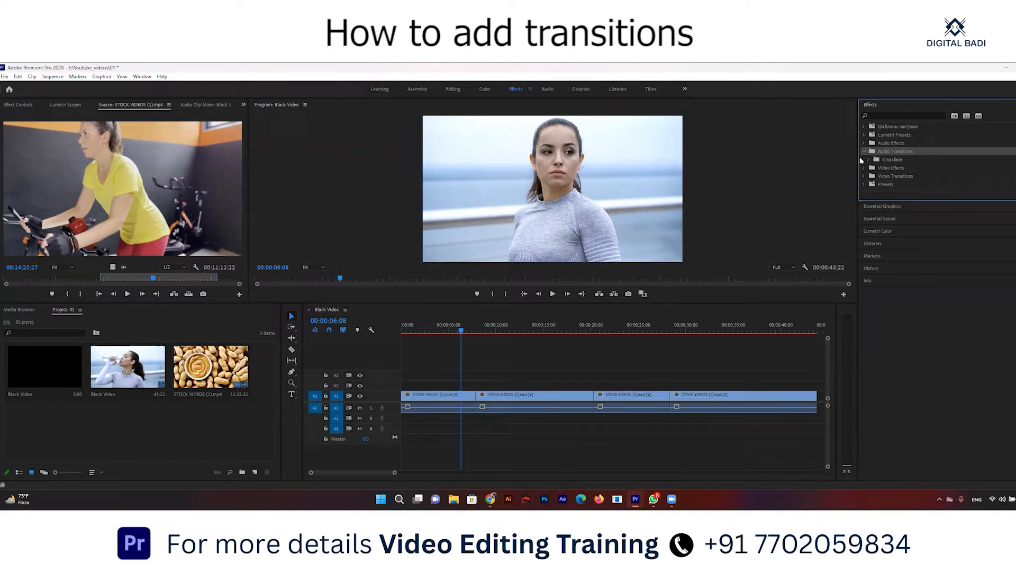
pyautogui.click(865, 151)
pyautogui.click(864, 159)
pyautogui.click(864, 160)
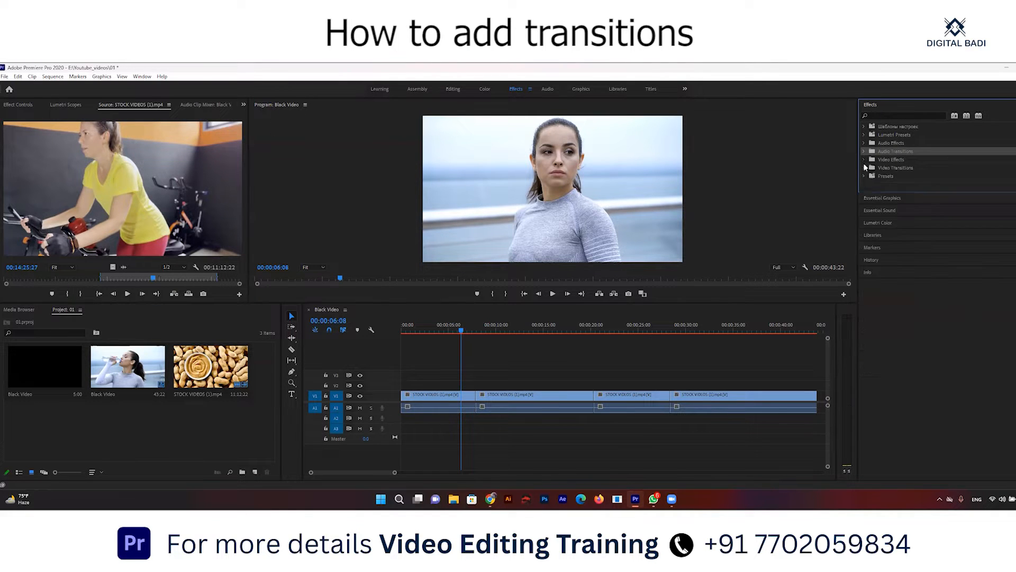
pyautogui.click(864, 167)
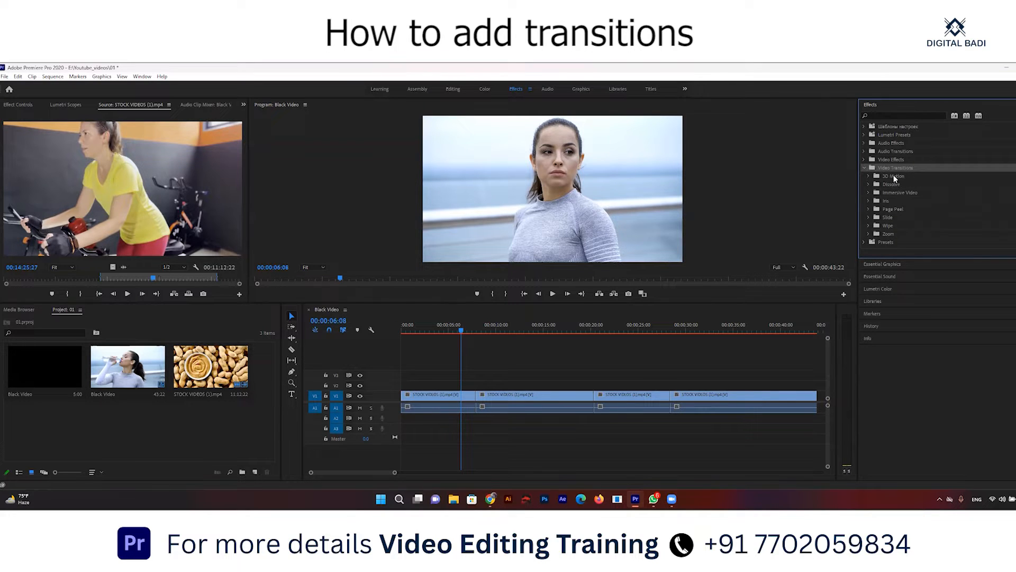
# Step: Zoom the timeline in on the cut between the first and second clips and select the second clip
pyautogui.moveTo(462, 327); pyautogui.dragTo(487, 359)
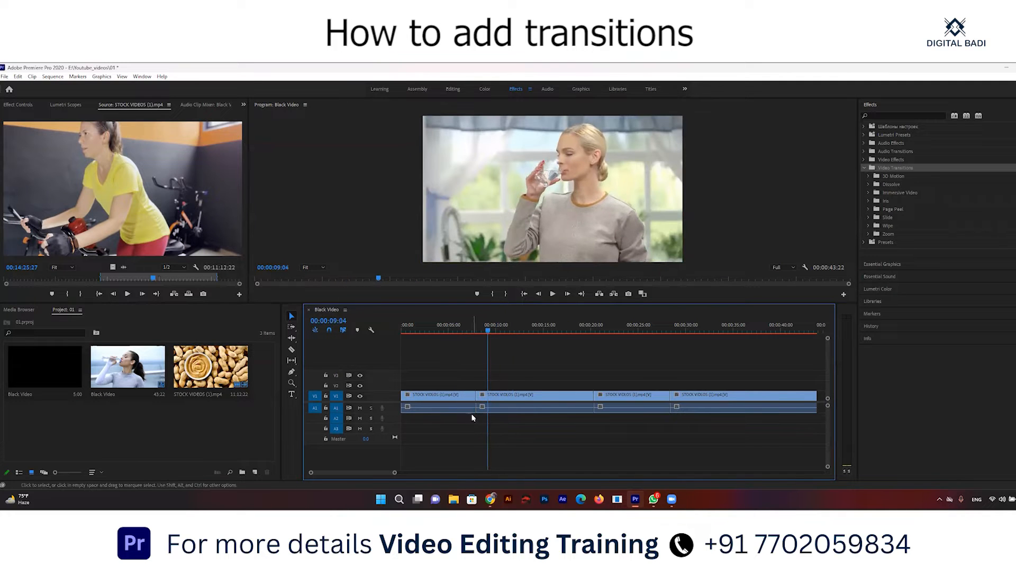
pyautogui.scroll(3, 464, 411)
pyautogui.scroll(3, 463, 408)
pyautogui.moveTo(586, 329); pyautogui.dragTo(481, 332)
pyautogui.moveTo(518, 366); pyautogui.dragTo(511, 437)
pyautogui.moveTo(583, 369); pyautogui.dragTo(584, 430)
pyautogui.moveTo(558, 354); pyautogui.dragTo(623, 438)
pyautogui.moveTo(513, 366); pyautogui.dragTo(513, 426)
pyautogui.moveTo(548, 370); pyautogui.dragTo(607, 441)
# Step: Play the sequence across the cut between the first and second clips to examine it without a transition
pyautogui.moveTo(519, 326); pyautogui.dragTo(529, 326)
pyautogui.press('space')
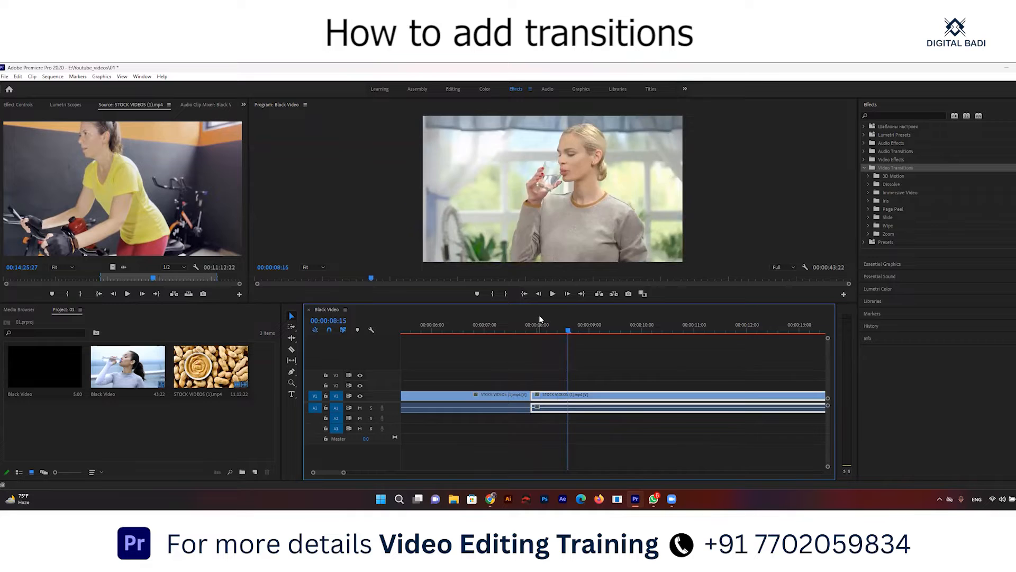
pyautogui.click(484, 325)
pyautogui.press('space')
pyautogui.press('space')
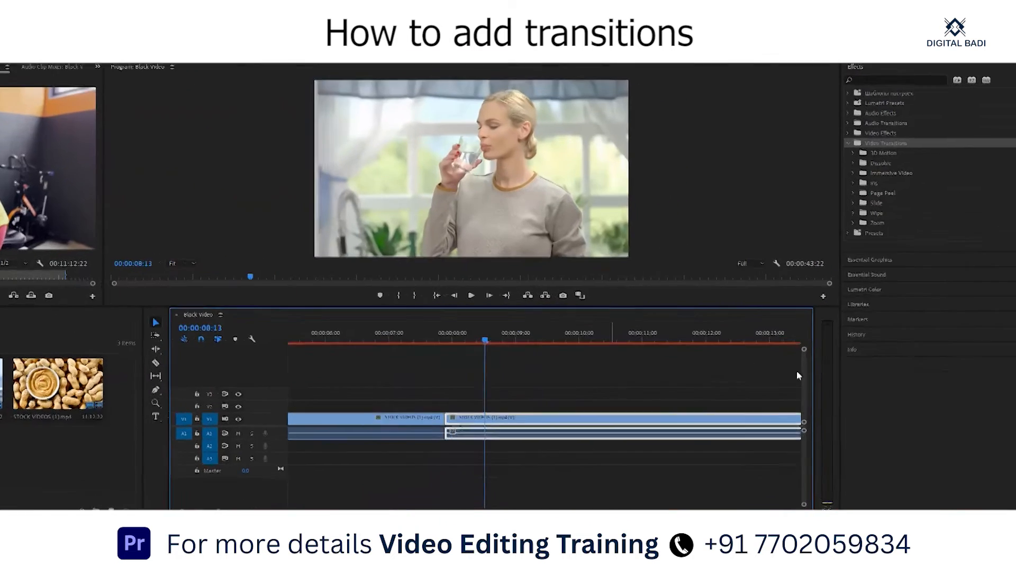
# Step: Apply the Cross Dissolve transition to the cut between the first and second clips and scrub back over it
pyautogui.click(870, 184)
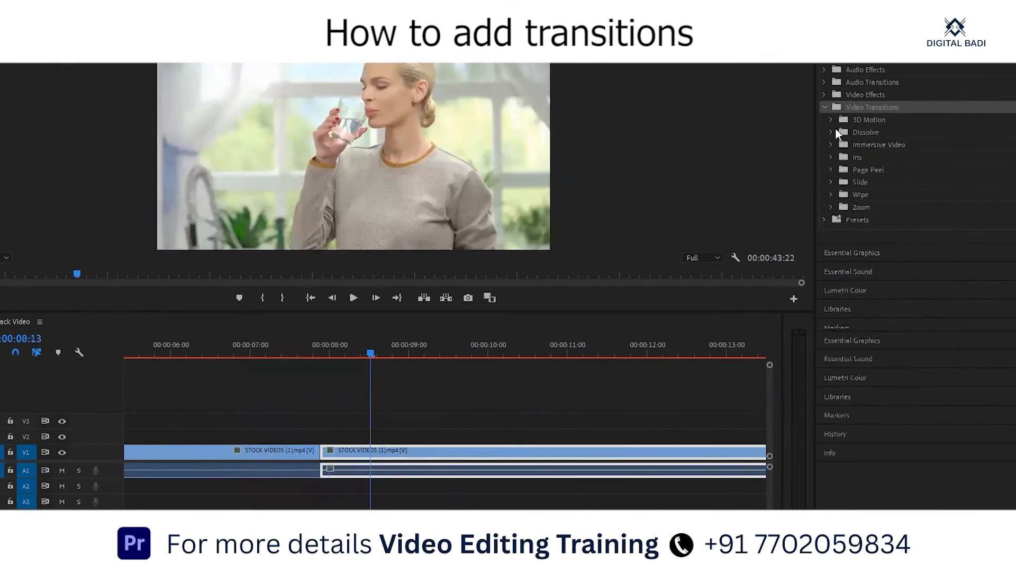
pyautogui.moveTo(865, 158); pyautogui.dragTo(443, 365)
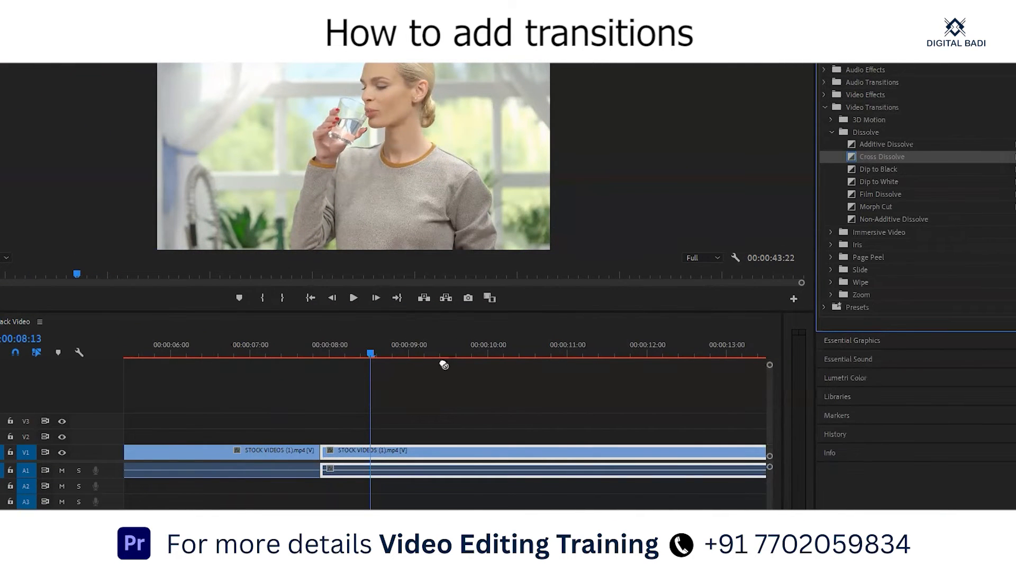
pyautogui.moveTo(330, 456)
pyautogui.mouseDown()
pyautogui.moveTo(305, 450)
pyautogui.moveTo(320, 454)
pyautogui.mouseUp()
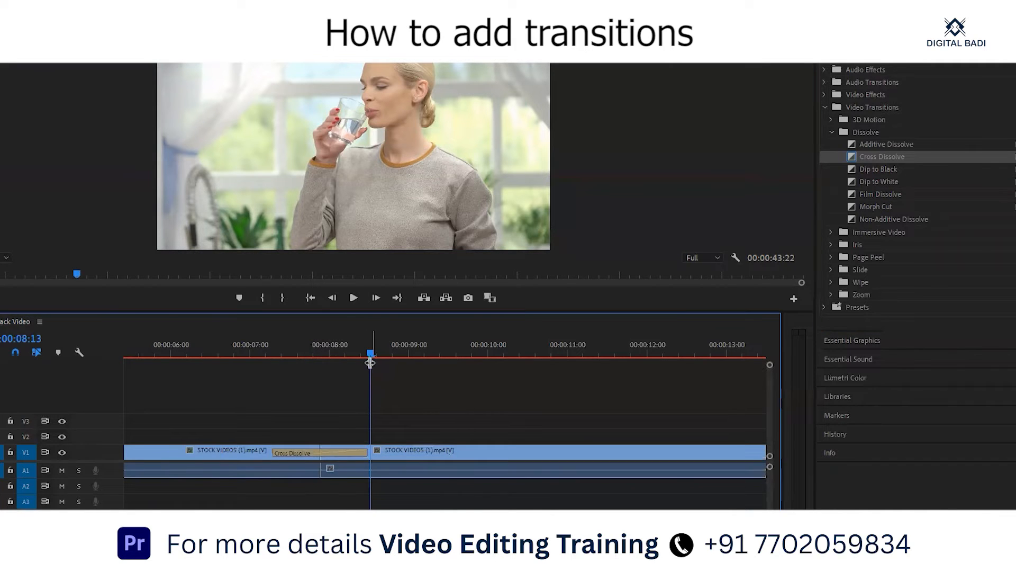
pyautogui.moveTo(353, 352); pyautogui.dragTo(244, 355)
pyautogui.press('-')
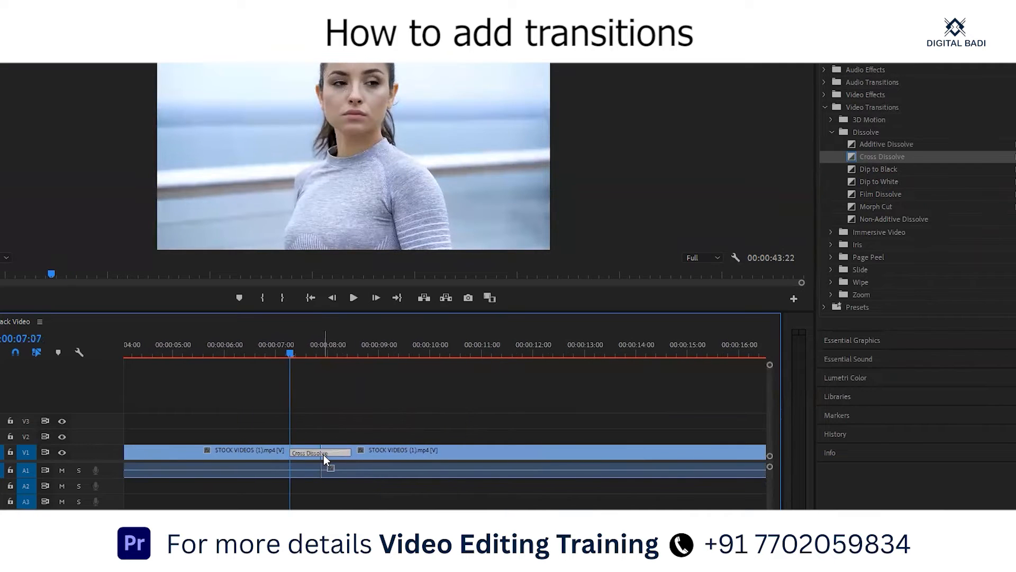
# Step: Replace the Cross Dissolve between the first and second clips with the Dip to White transition
pyautogui.press('Delete')
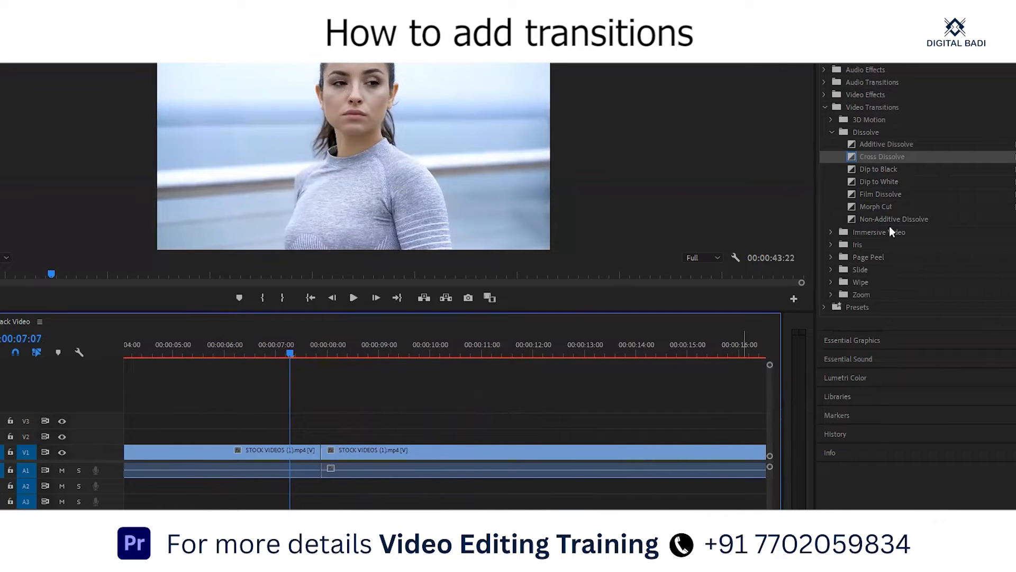
pyautogui.click(890, 182)
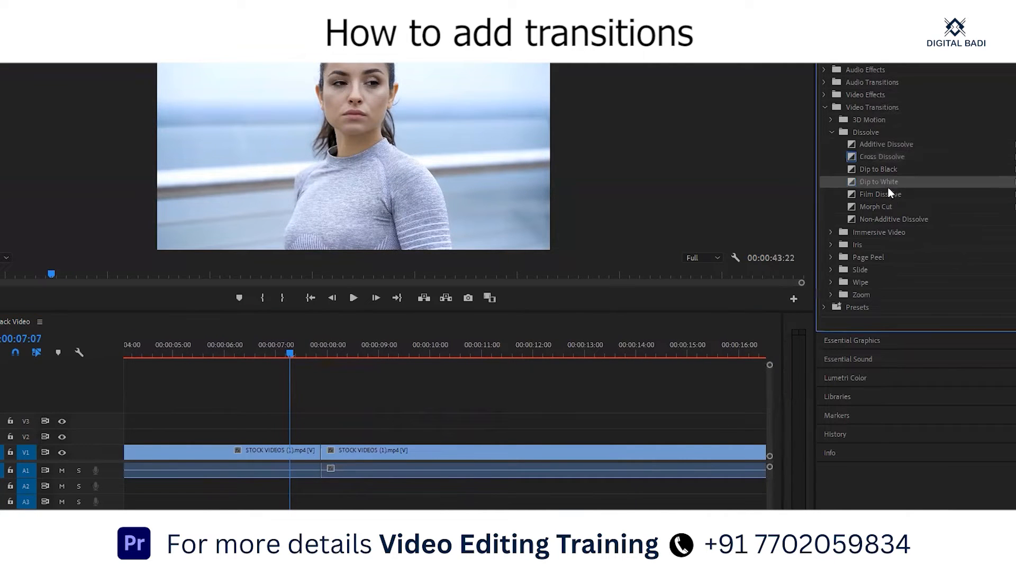
pyautogui.moveTo(328, 450); pyautogui.dragTo(322, 450)
# Step: Play back the Dip to White transition from just before the cut to review its look
pyautogui.press('space')
pyautogui.scroll(-1, 328, 489)
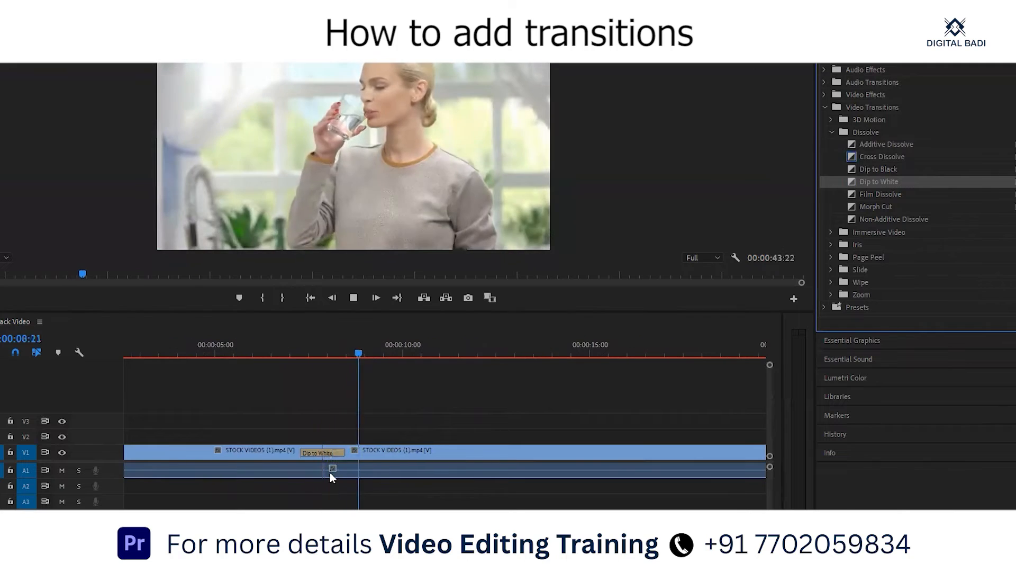
pyautogui.click(278, 351)
pyautogui.press('space')
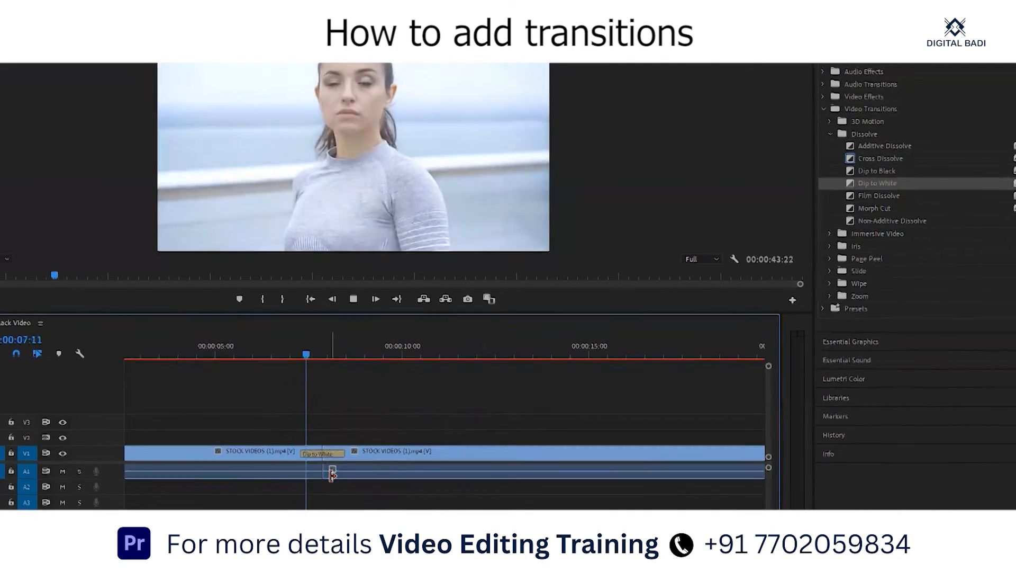
pyautogui.press('space')
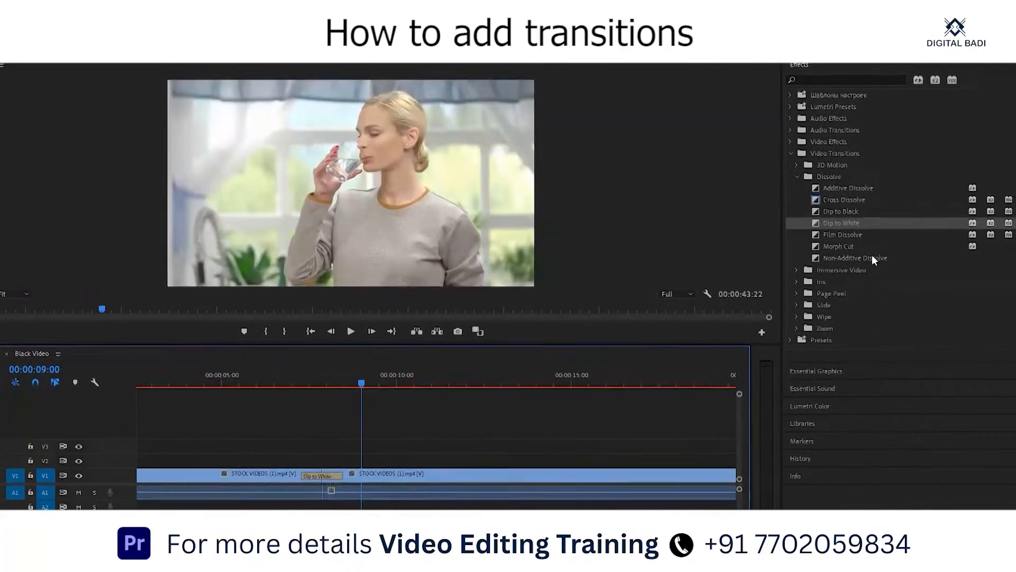
# Step: Replace the Dip to White between the first and second clips with the Dip to Black transition and play it back
pyautogui.press('Delete')
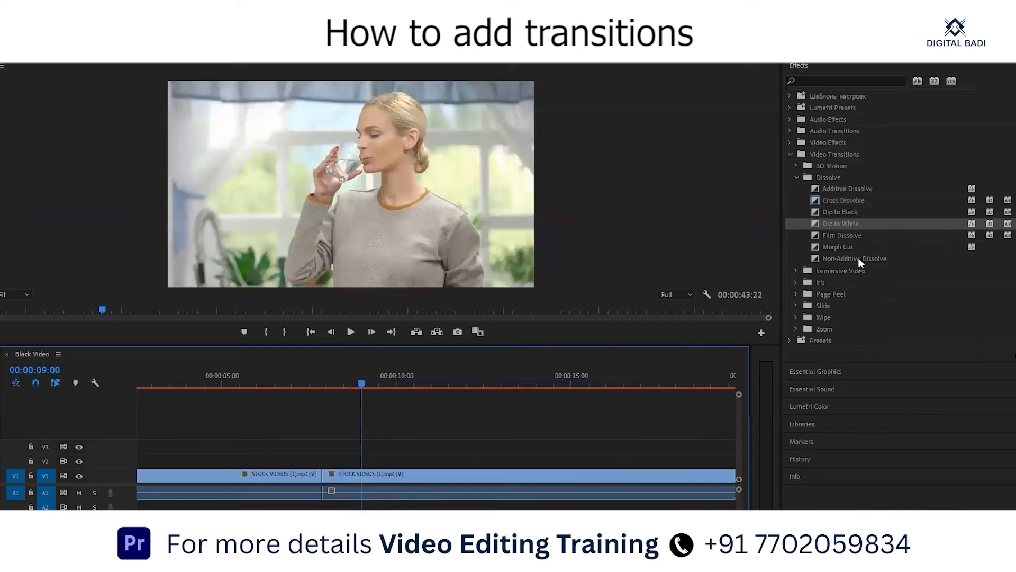
pyautogui.click(852, 233)
pyautogui.click(860, 212)
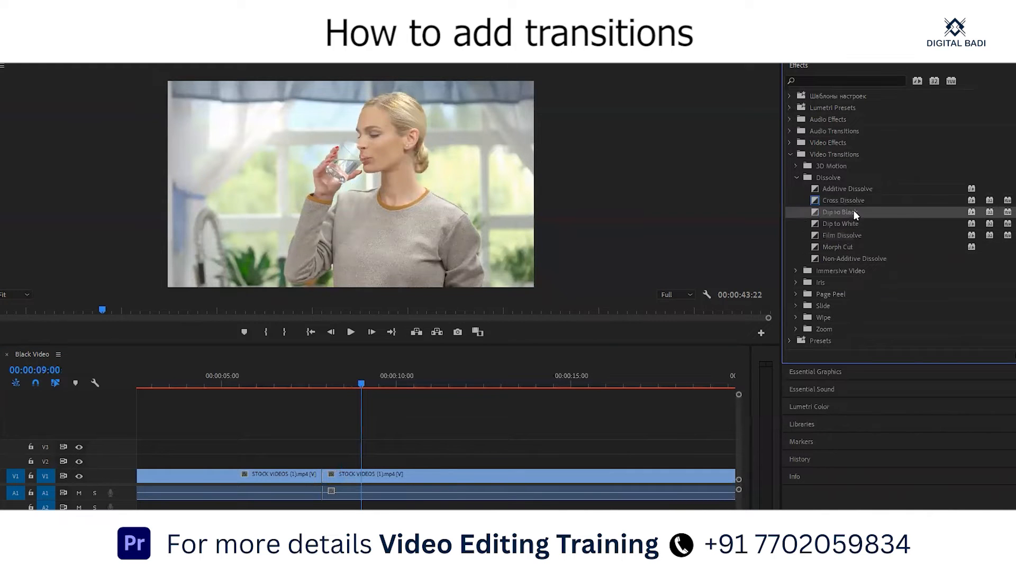
pyautogui.moveTo(321, 476); pyautogui.dragTo(324, 476)
pyautogui.moveTo(354, 385); pyautogui.dragTo(279, 391)
pyautogui.press('space')
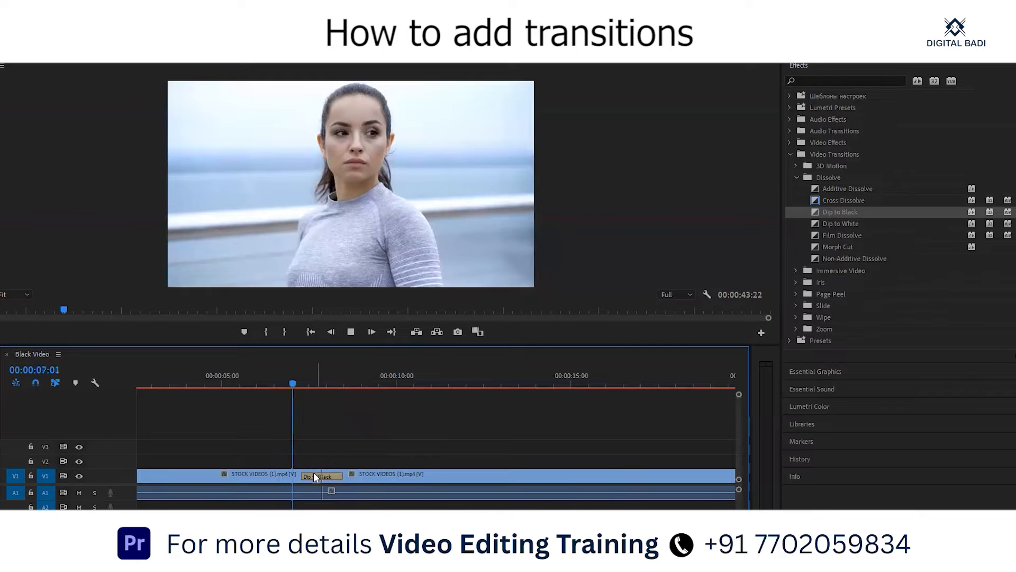
pyautogui.press('space')
# Step: Lengthen the Dip to Black transition between the first and second clips slightly and play across the cut
pyautogui.moveTo(342, 476)
pyautogui.mouseDown()
pyautogui.moveTo(413, 474)
pyautogui.moveTo(354, 474)
pyautogui.mouseUp()
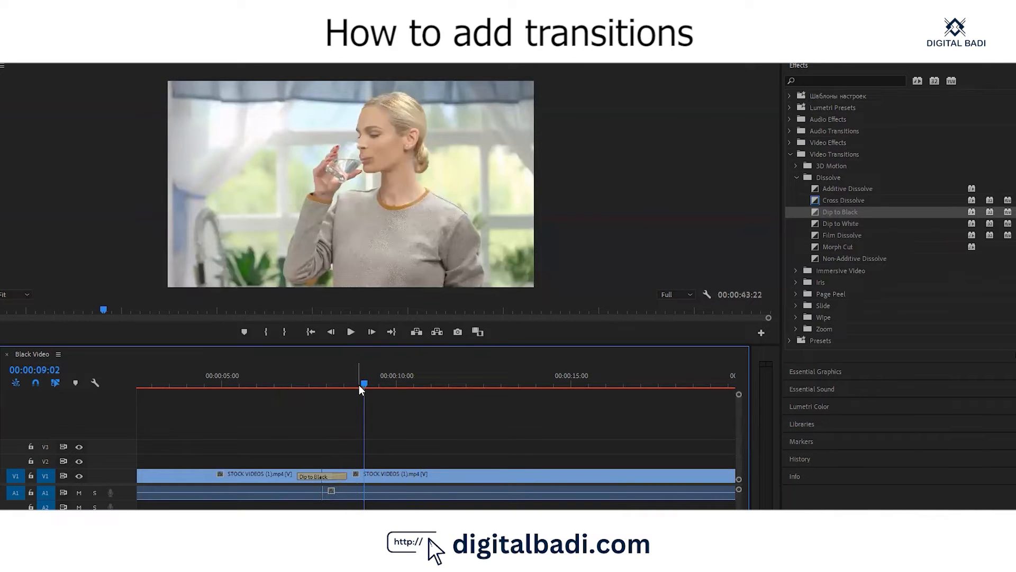
pyautogui.moveTo(359, 389); pyautogui.dragTo(279, 389)
pyautogui.press('space')
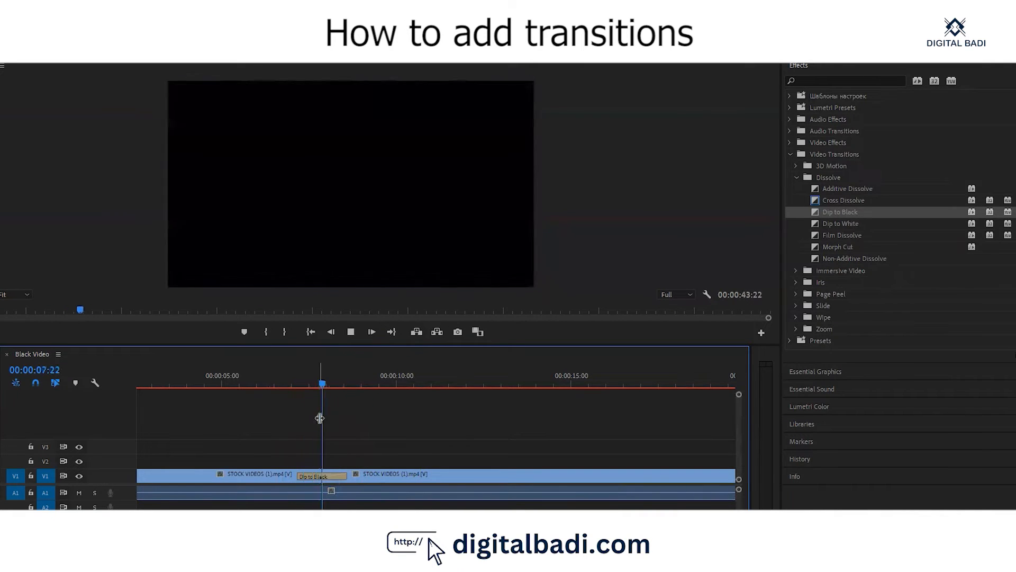
pyautogui.press('space')
# Step: Apply the Dip to White transition to the cut between the second and third clips and play it back
pyautogui.press('-')
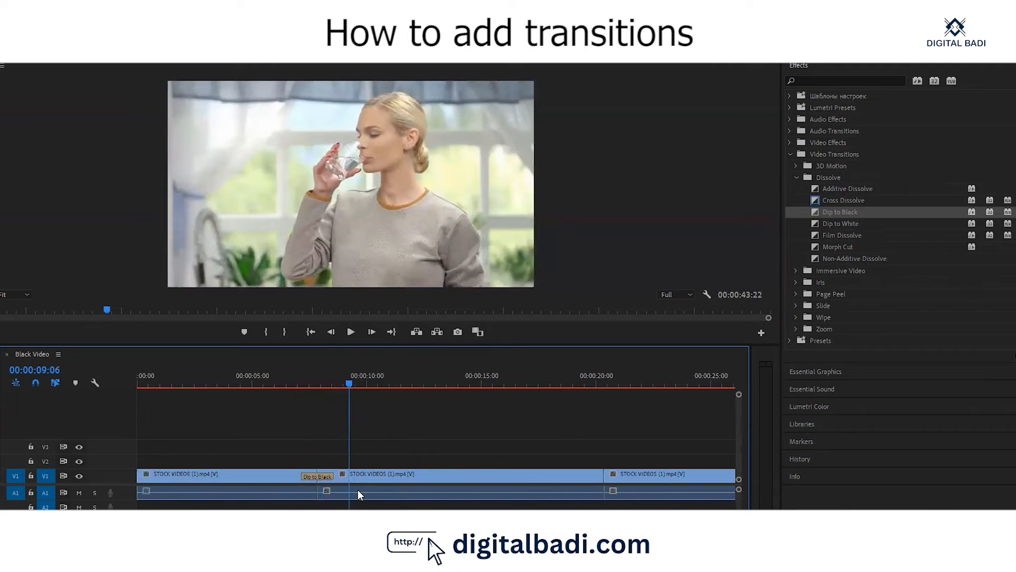
pyautogui.click(858, 225)
pyautogui.moveTo(638, 451); pyautogui.dragTo(604, 476)
pyautogui.click(388, 376)
pyautogui.press('space')
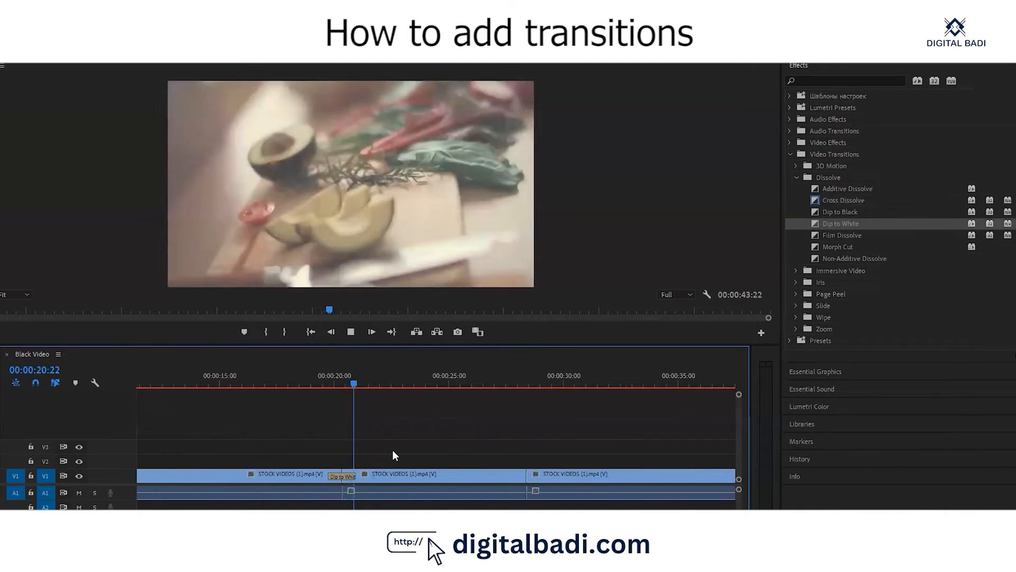
# Step: Try the Cross Dissolve transition on the cut between the third and fourth clips, preview it, and undo it
pyautogui.moveTo(439, 376); pyautogui.dragTo(464, 377)
pyautogui.click(860, 235)
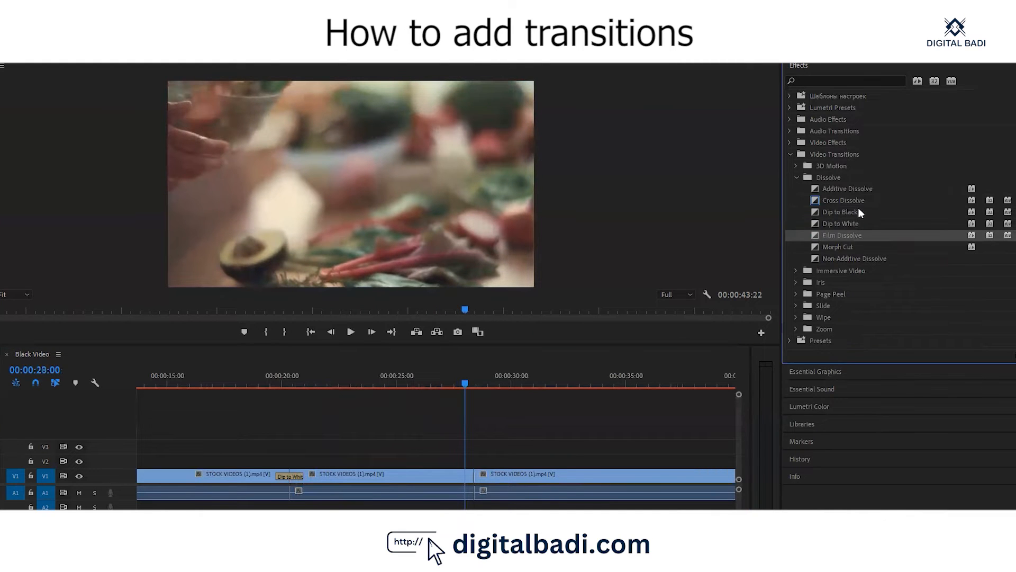
pyautogui.click(859, 190)
pyautogui.moveTo(859, 200); pyautogui.dragTo(474, 476)
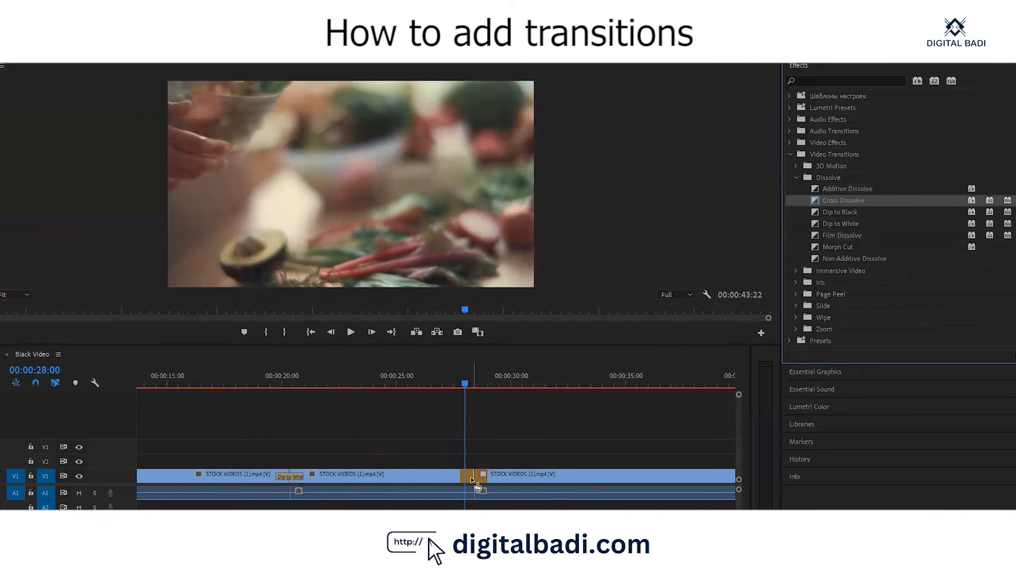
pyautogui.press('space')
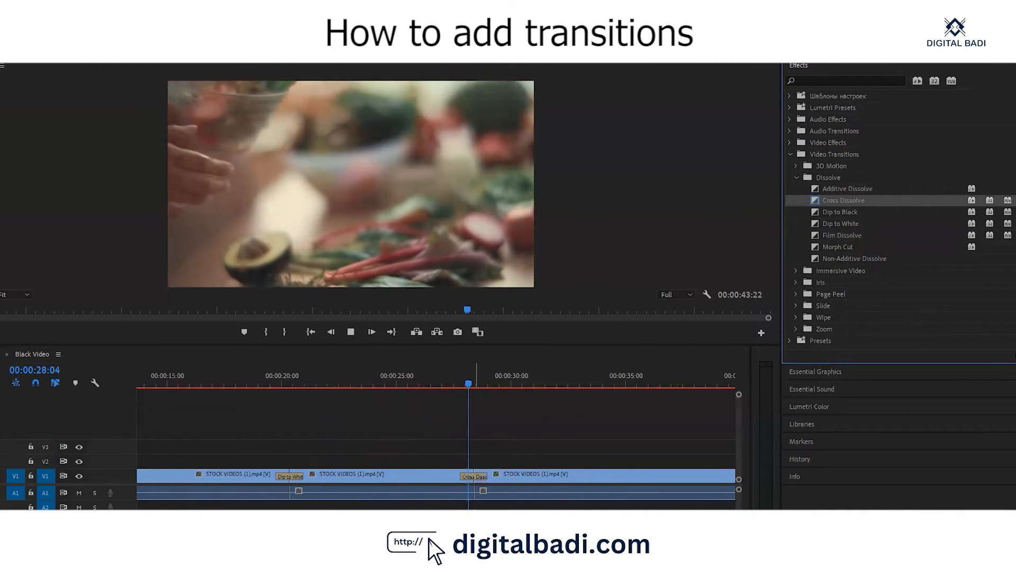
pyautogui.press('space')
pyautogui.hotkey('ctrl', 'z')
# Step: Apply the Additive Dissolve transition to the cut between the third and fourth clips and play across it repeatedly
pyautogui.moveTo(848, 189); pyautogui.dragTo(474, 480)
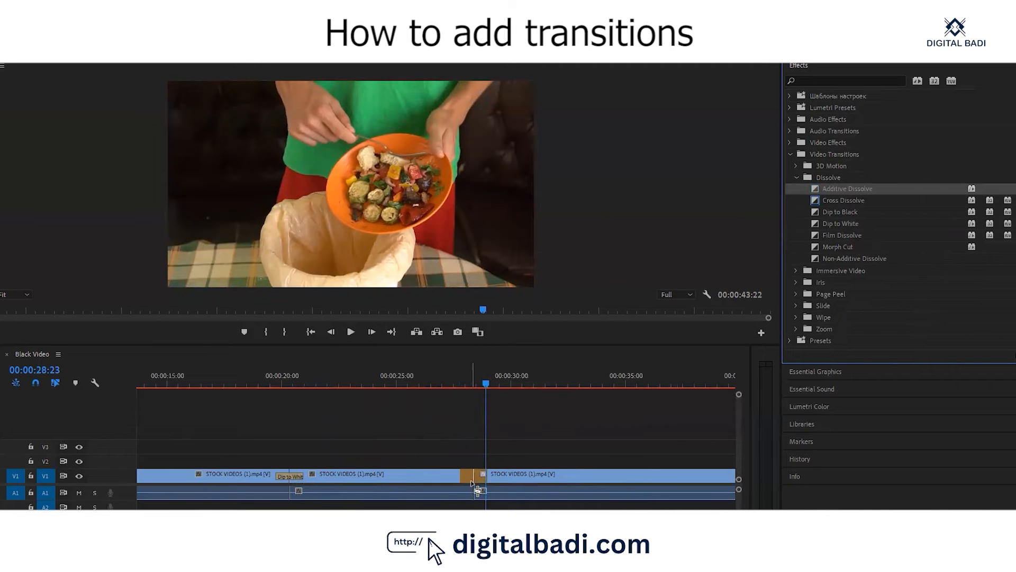
pyautogui.moveTo(485, 383); pyautogui.dragTo(441, 385)
pyautogui.press('space')
pyautogui.scroll(-1, 449, 494)
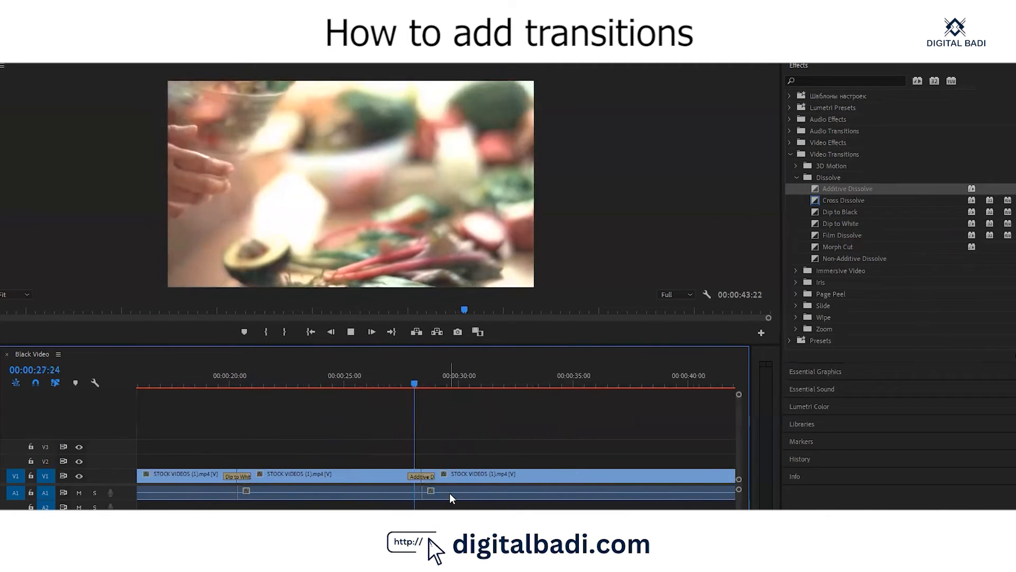
pyautogui.scroll(-4, 449, 493)
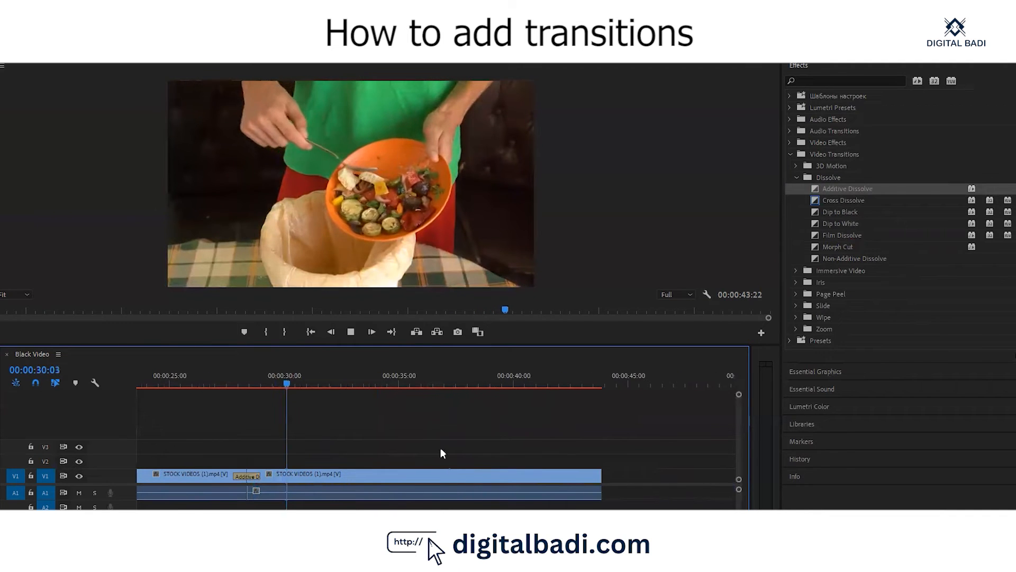
pyautogui.click(245, 382)
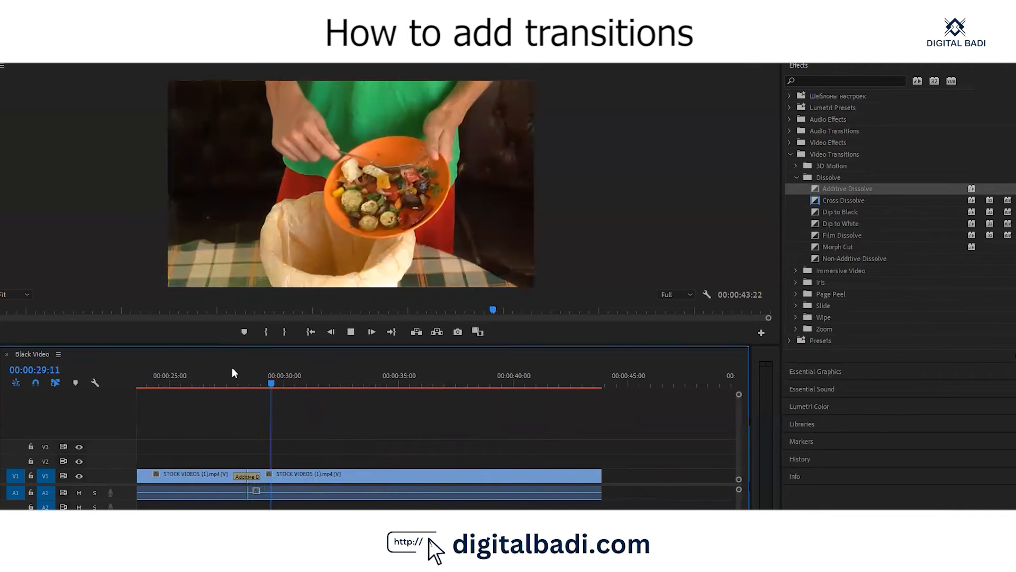
pyautogui.click(242, 382)
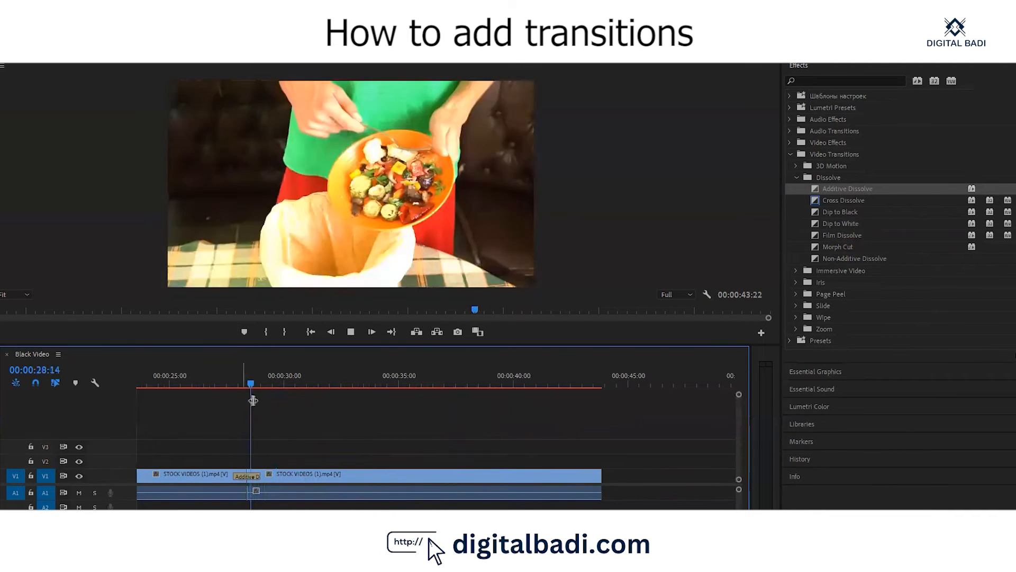
# Step: Apply the Cross Dissolve transition to the end of the last clip and play back the ending
pyautogui.click(343, 384)
pyautogui.moveTo(387, 386); pyautogui.dragTo(575, 403)
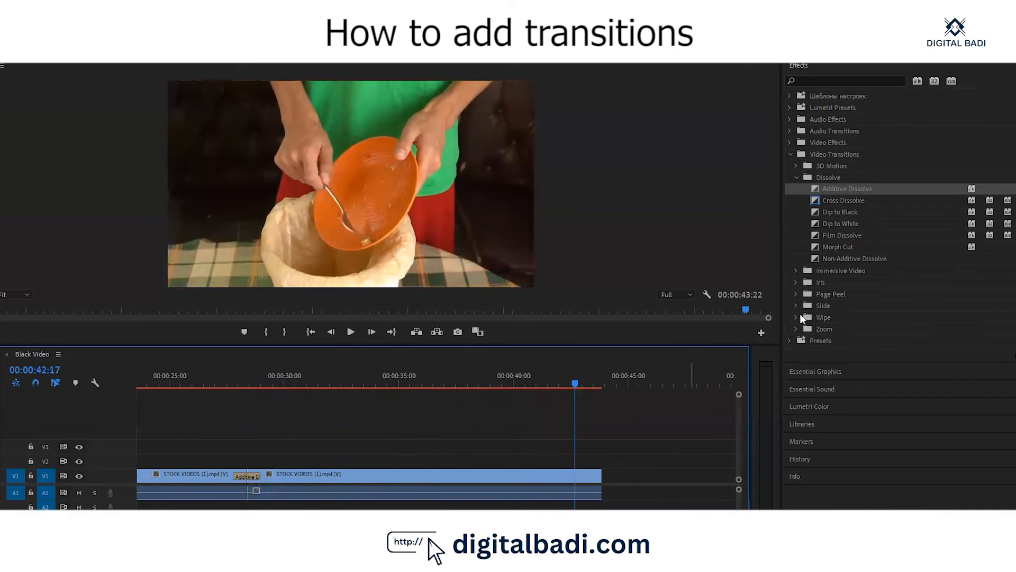
pyautogui.click(828, 211)
pyautogui.moveTo(830, 204); pyautogui.dragTo(605, 480)
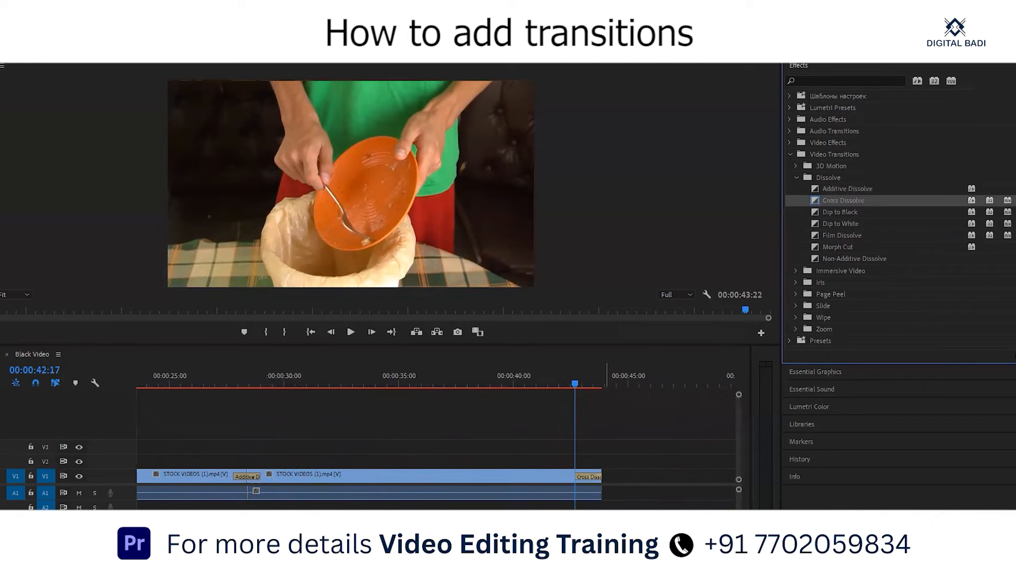
pyautogui.press('space')
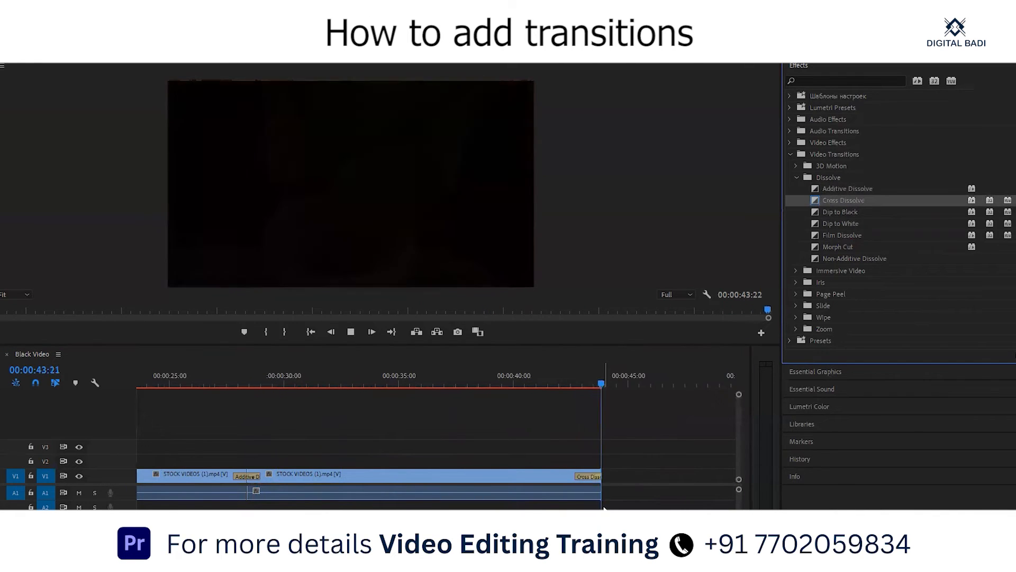
pyautogui.moveTo(594, 382); pyautogui.dragTo(558, 387)
pyautogui.press('space')
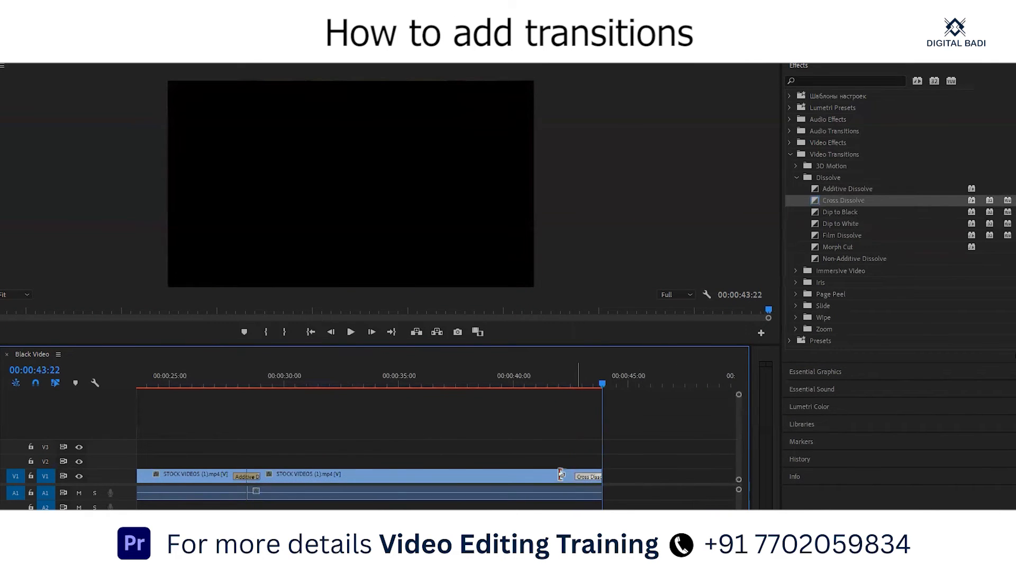
# Step: Lengthen the Cross Dissolve at the end of the last clip by extending its start earlier, and play it back
pyautogui.moveTo(561, 474); pyautogui.dragTo(551, 468)
pyautogui.click(506, 380)
pyautogui.press('space')
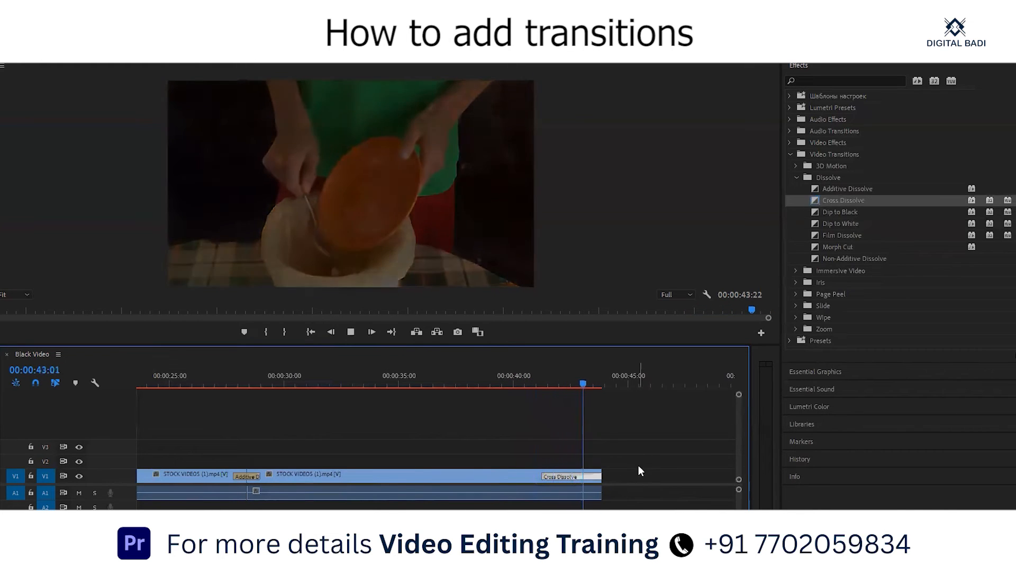
pyautogui.press('space')
# Step: Apply the Cross Dissolve transition to the start of the first clip and play the sequence from its beginning
pyautogui.press('Home')
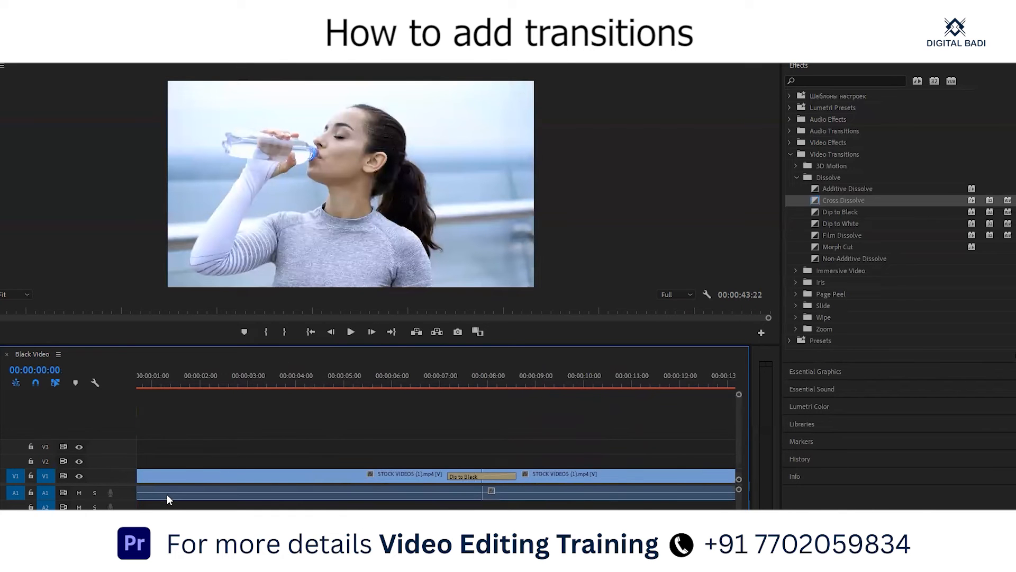
pyautogui.moveTo(864, 200); pyautogui.dragTo(159, 476)
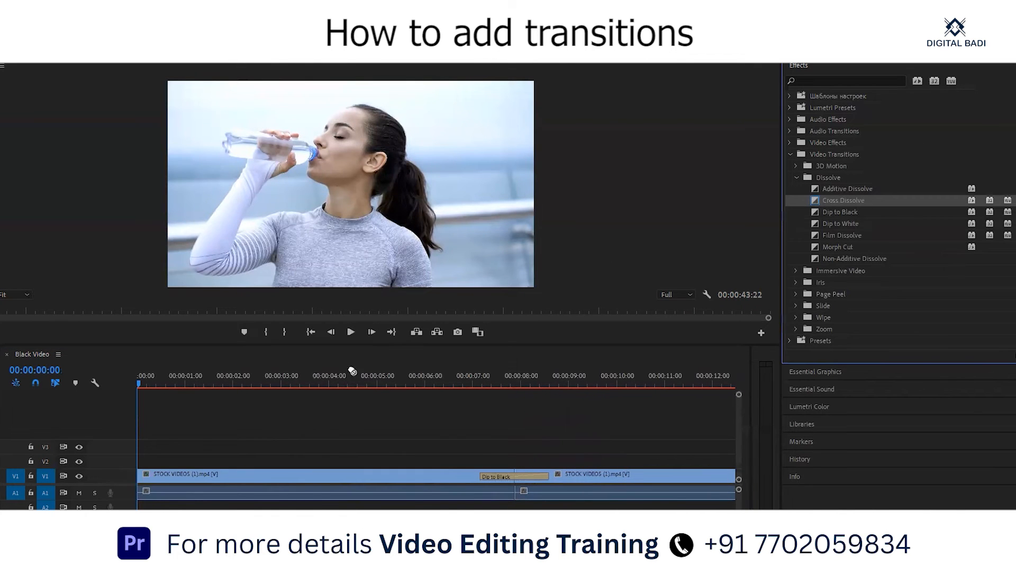
pyautogui.press('space')
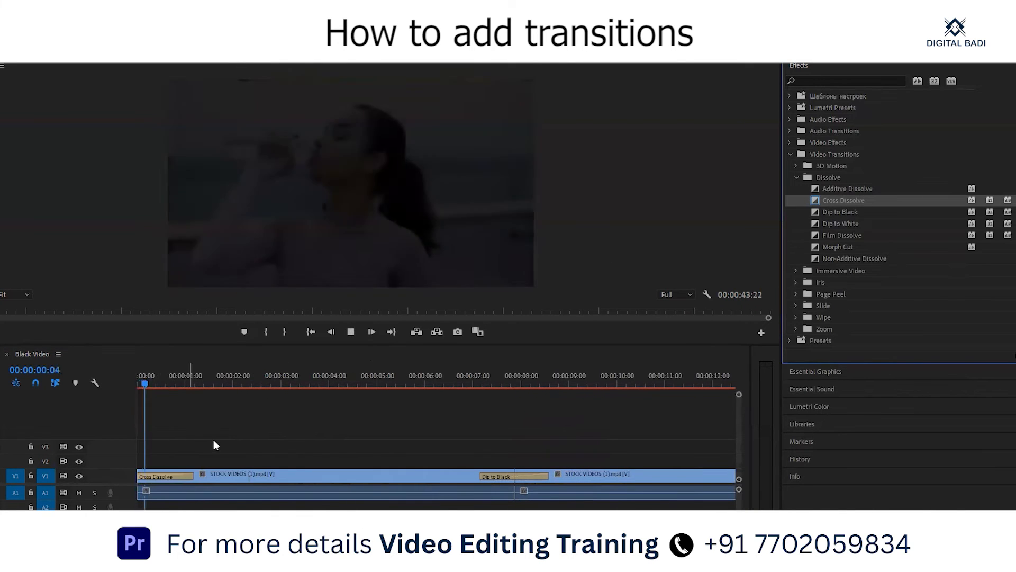
pyautogui.press('-')
pyautogui.press('-')
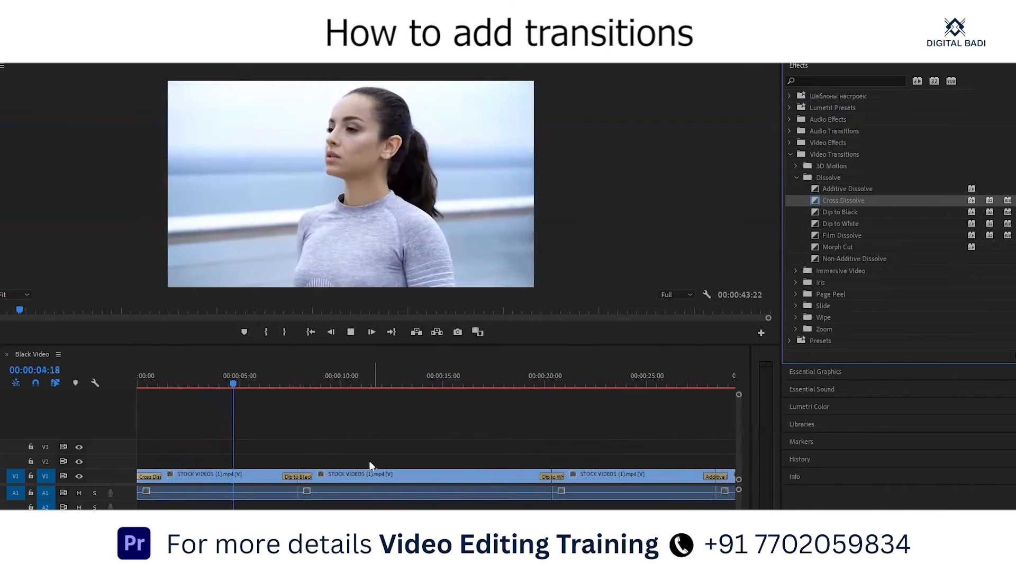
pyautogui.press('-')
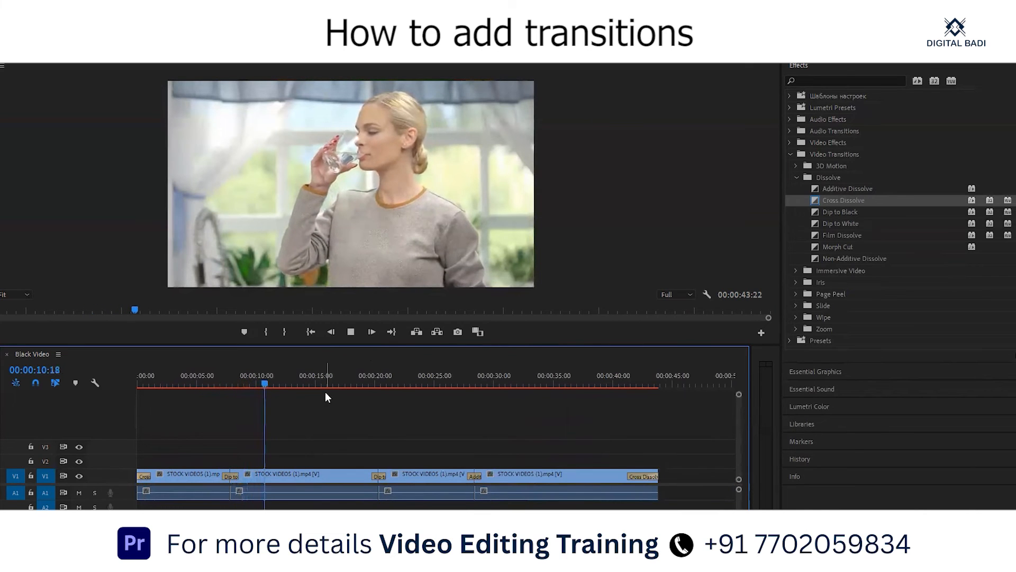
pyautogui.press('space')
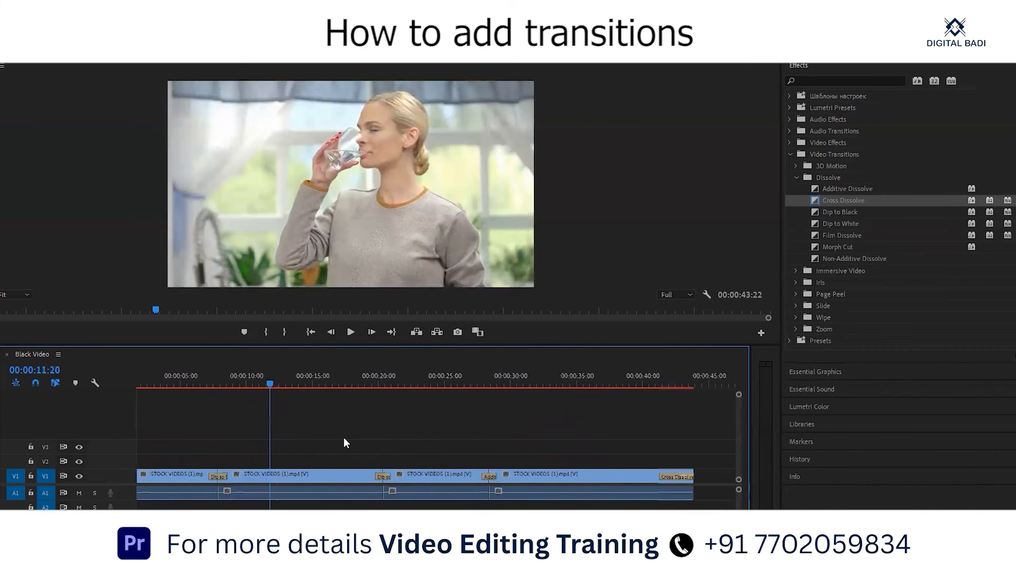
# Step: Replace the Dip to Black between the first and second clips with Cross Zoom from the Zoom transitions and play it back
pyautogui.press('Home')
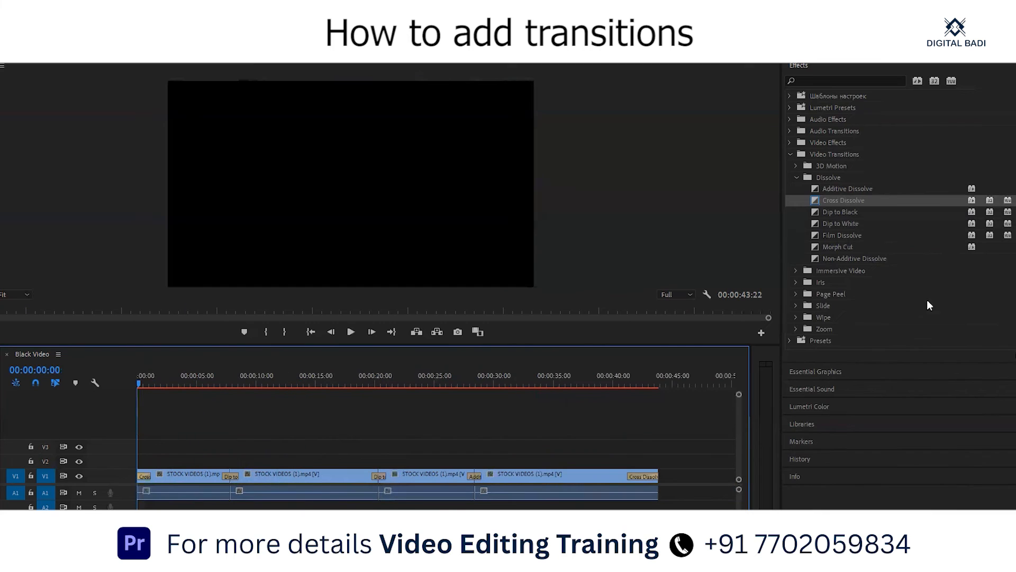
pyautogui.click(864, 309)
pyautogui.click(829, 339)
pyautogui.click(830, 333)
pyautogui.click(795, 330)
pyautogui.click(795, 329)
pyautogui.click(796, 318)
pyautogui.click(797, 317)
pyautogui.click(795, 329)
pyautogui.moveTo(830, 341); pyautogui.dragTo(231, 475)
pyautogui.click(225, 385)
pyautogui.press('space')
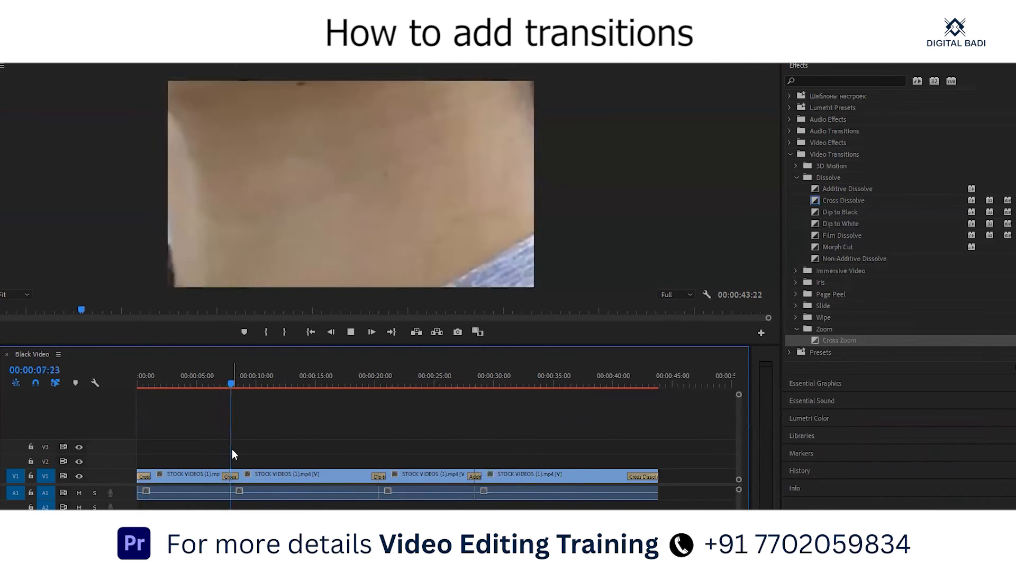
# Step: Scrub towards the sequence's end, collapse the Dissolve folder, and look over the remaining video transition categories
pyautogui.moveTo(318, 387); pyautogui.dragTo(637, 391)
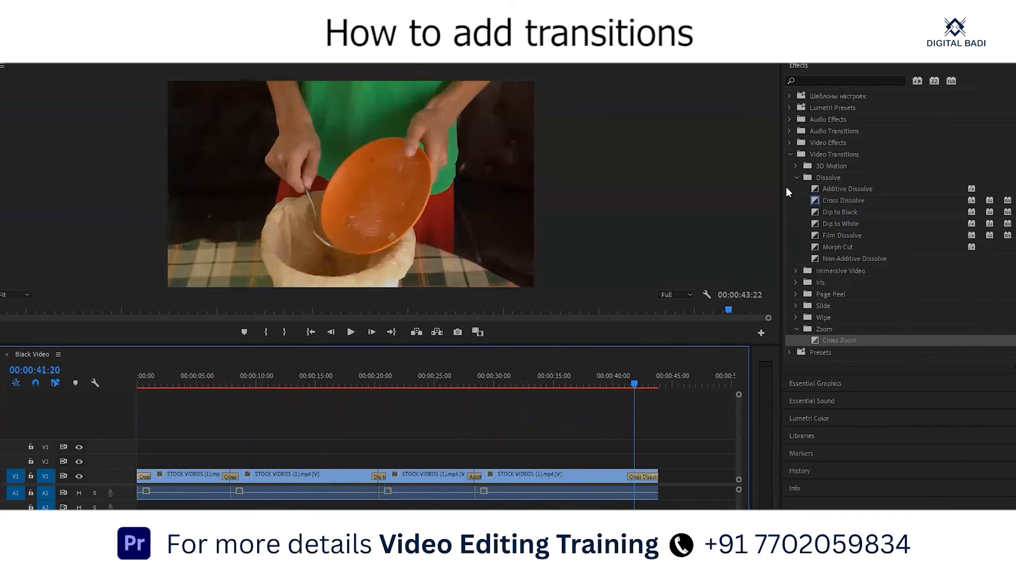
pyautogui.click(795, 178)
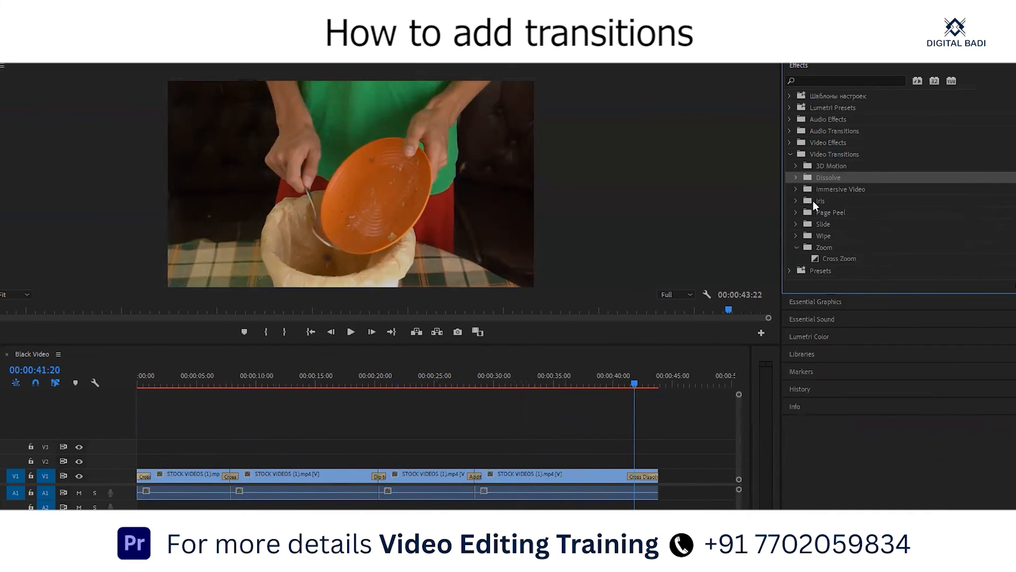
pyautogui.click(793, 155)
pyautogui.click(790, 154)
pyautogui.click(829, 224)
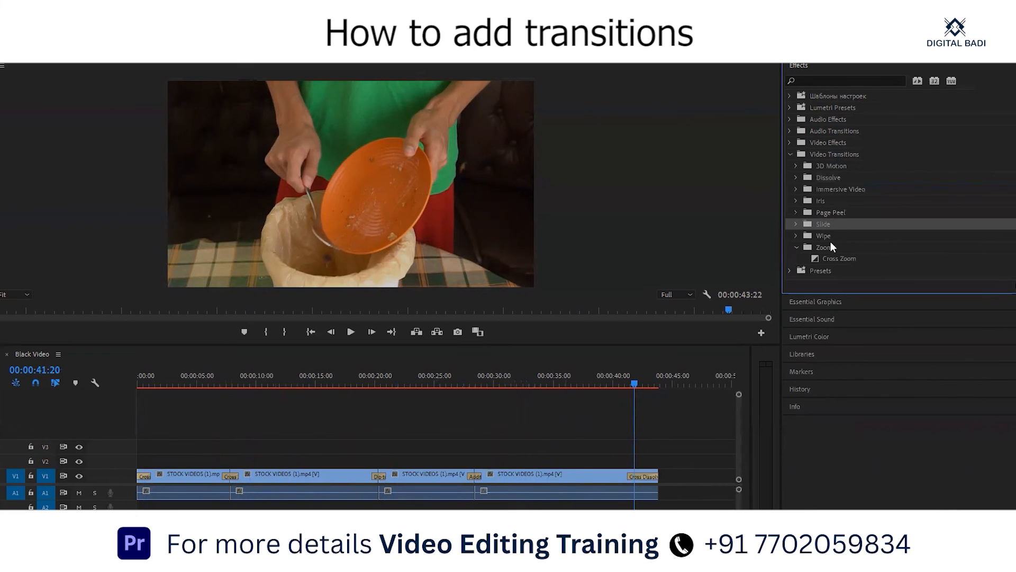
pyautogui.click(830, 242)
pyautogui.click(840, 214)
# Step: Scrub the playhead back to the sequence start and move it to 00:00:04:11 within the first clip
pyautogui.click(704, 402)
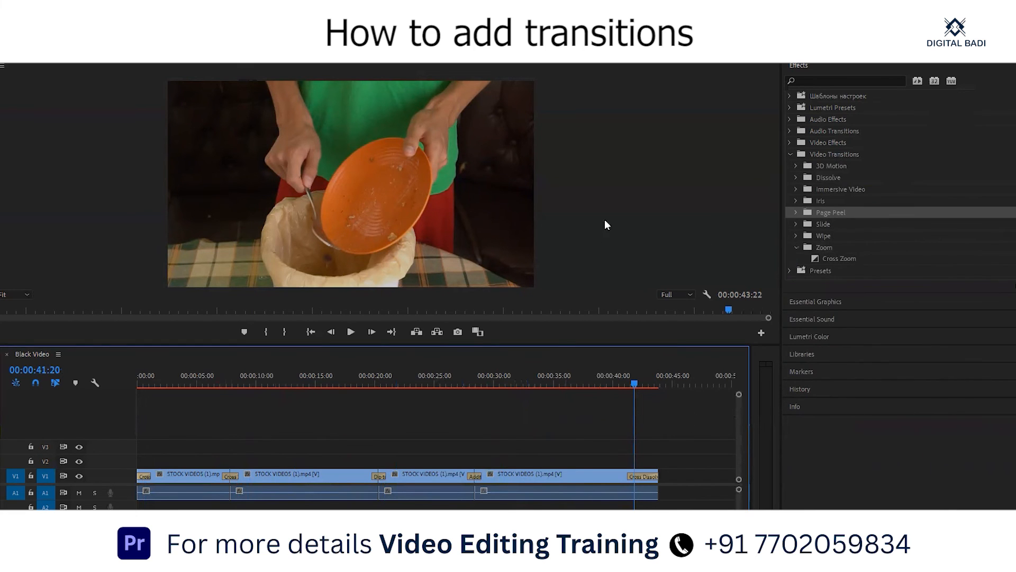
pyautogui.moveTo(617, 388); pyautogui.dragTo(97, 415)
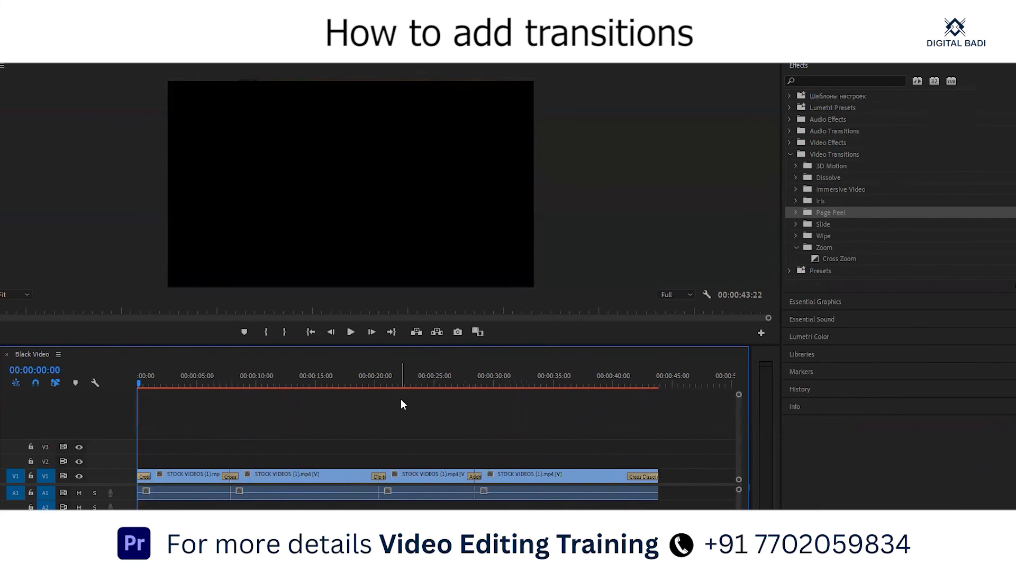
pyautogui.click(191, 384)
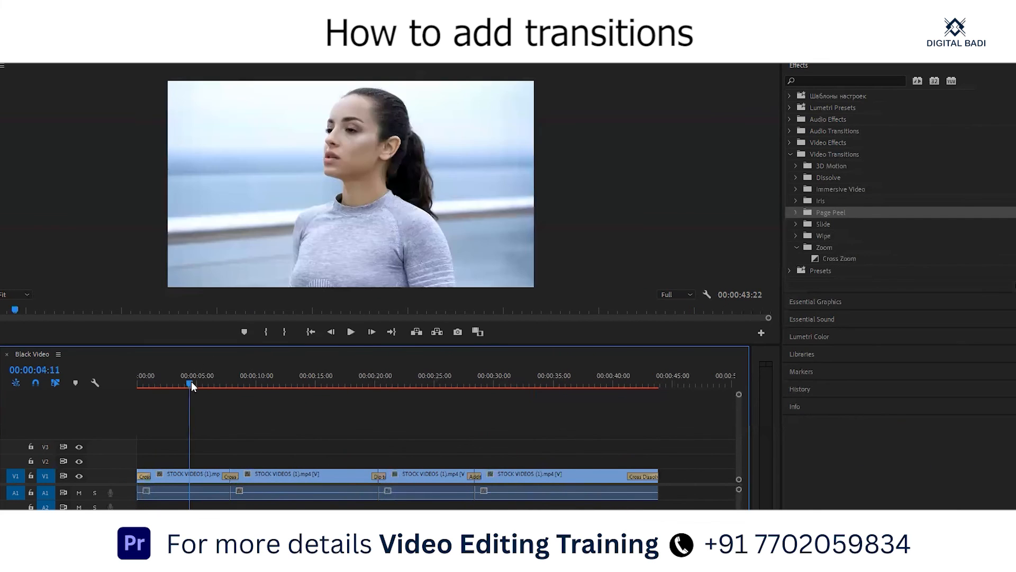